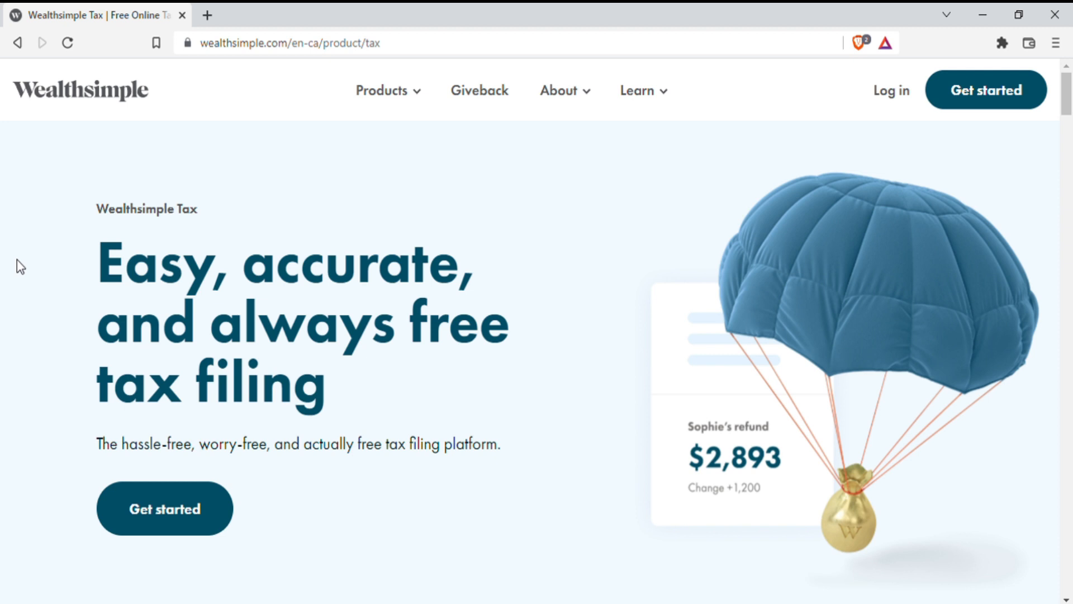
# Start filing the 2021 tax return with Wealthsimple Tax and continue past the three-step introduction.
pyautogui.click(416, 100)
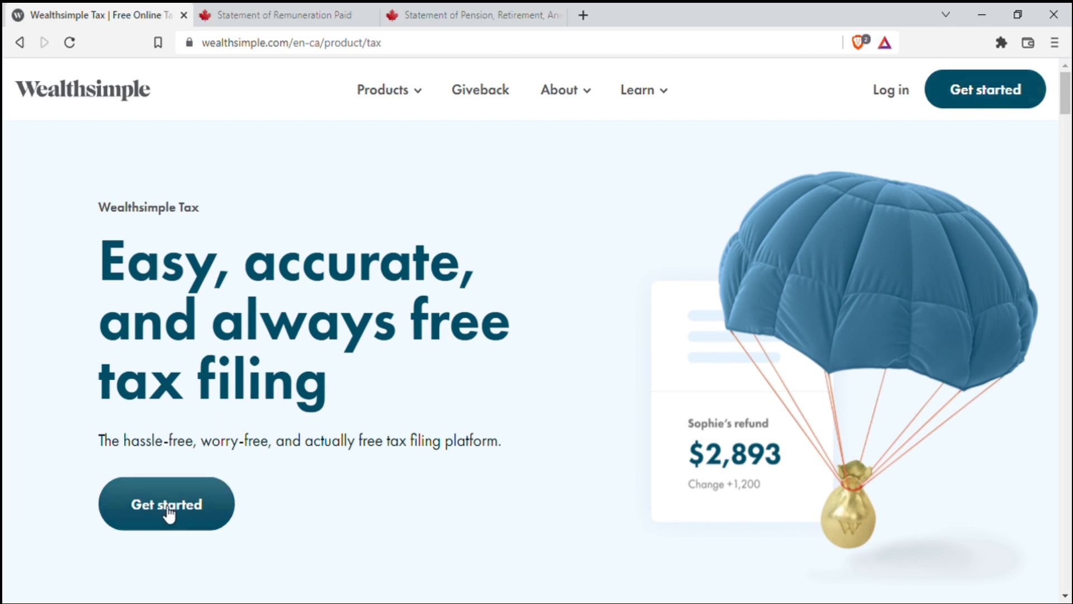
pyautogui.click(166, 510)
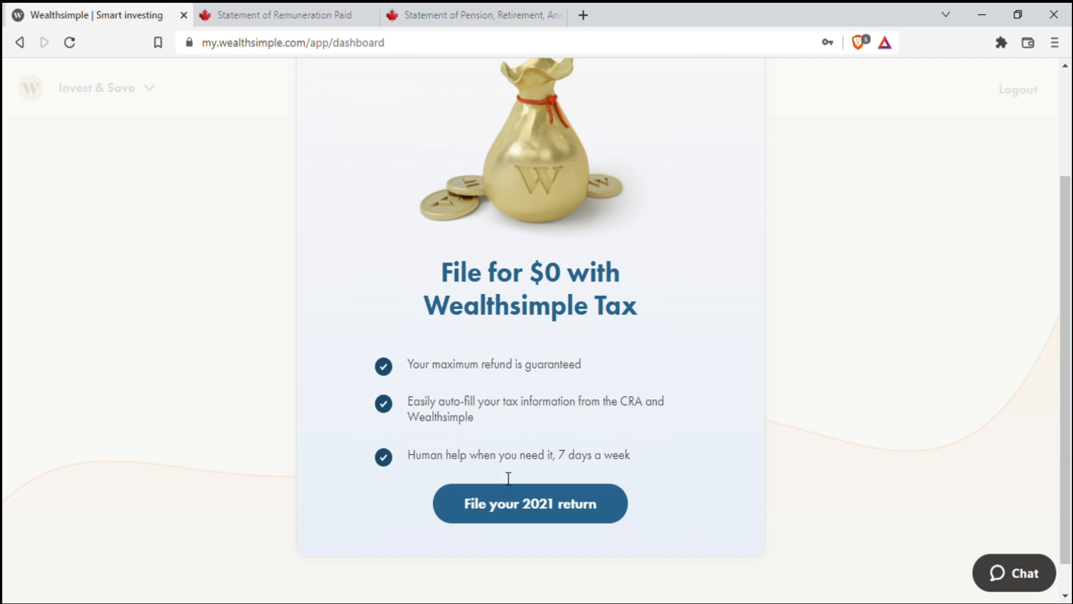
pyautogui.click(511, 517)
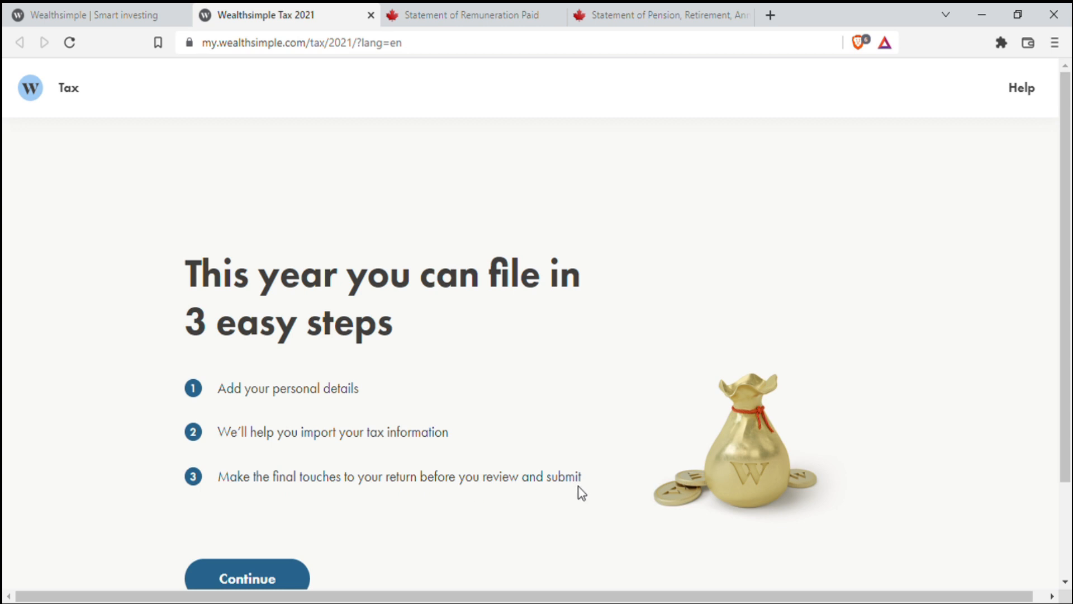
pyautogui.click(257, 581)
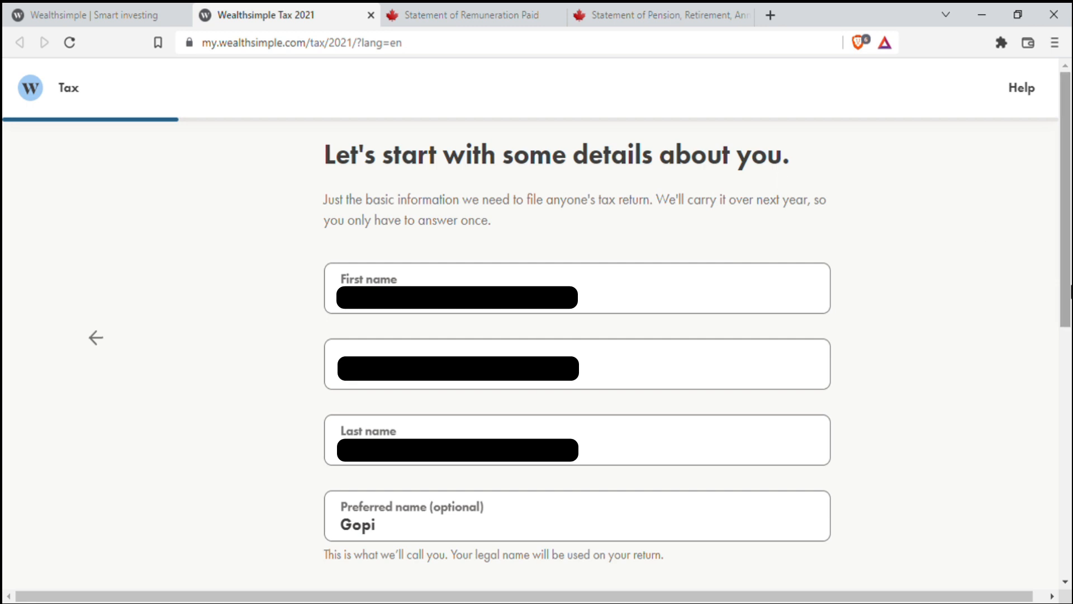
# Set the province of residence to Ontario, choose the marital status for December 31, 2021, and submit the personal details.
pyautogui.moveTo(1069, 277); pyautogui.dragTo(1069, 491)
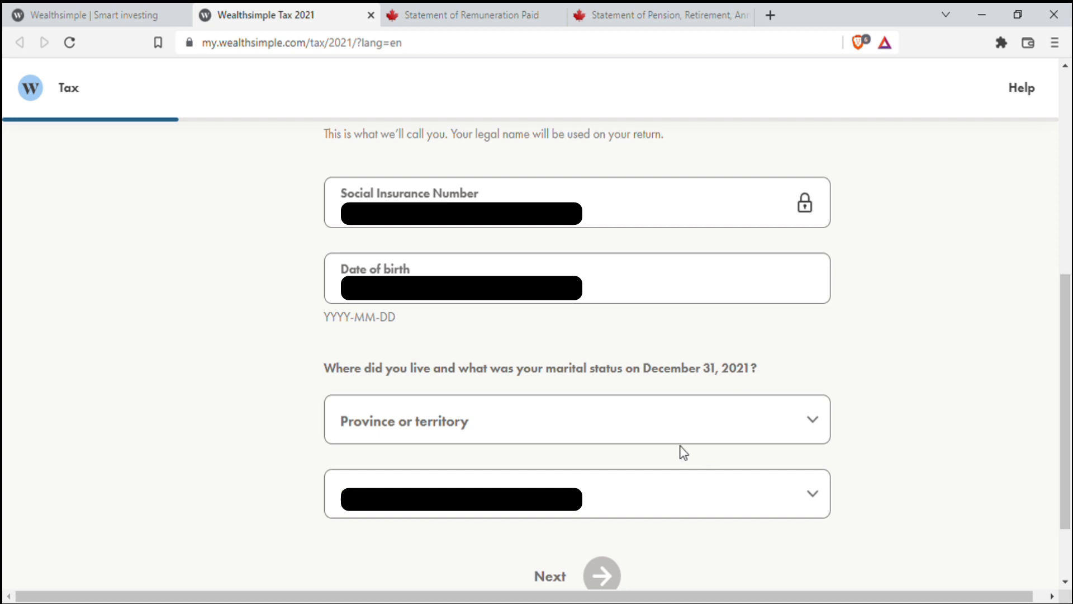
pyautogui.click(621, 422)
pyautogui.click(463, 318)
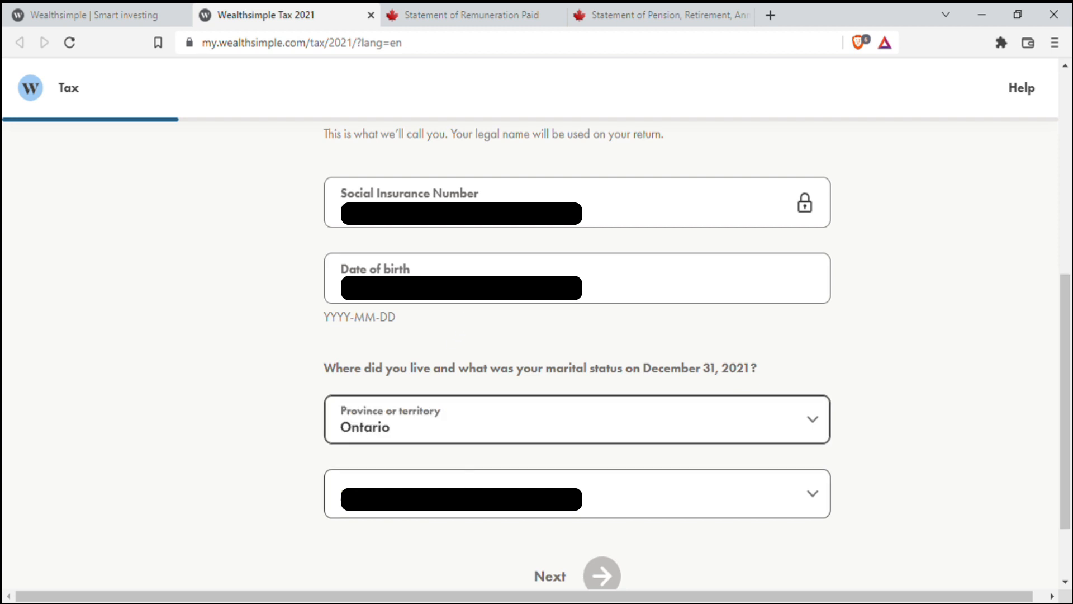
pyautogui.click(577, 494)
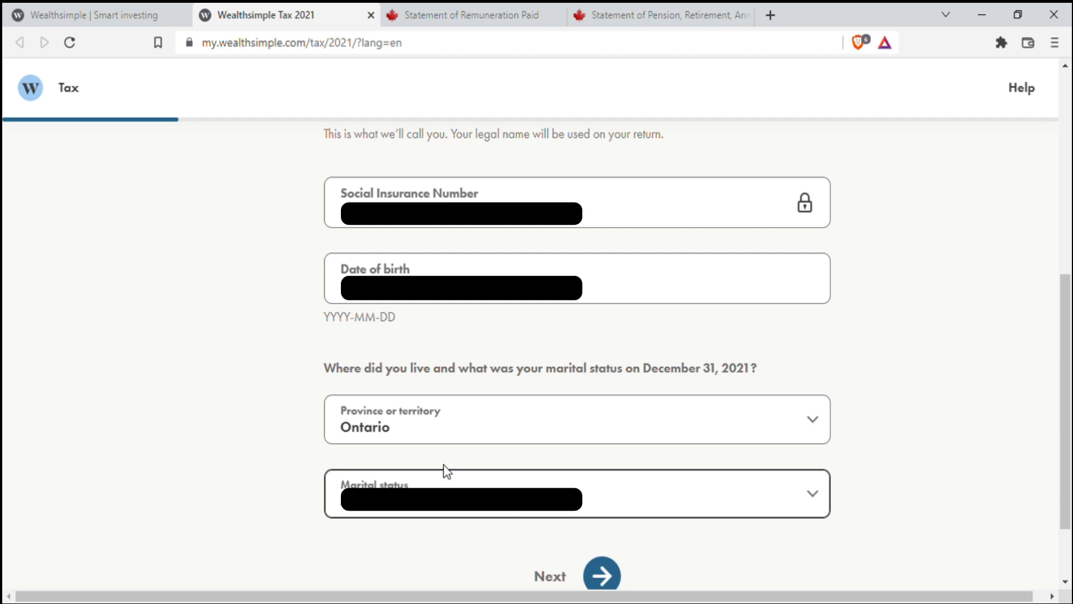
pyautogui.click(595, 580)
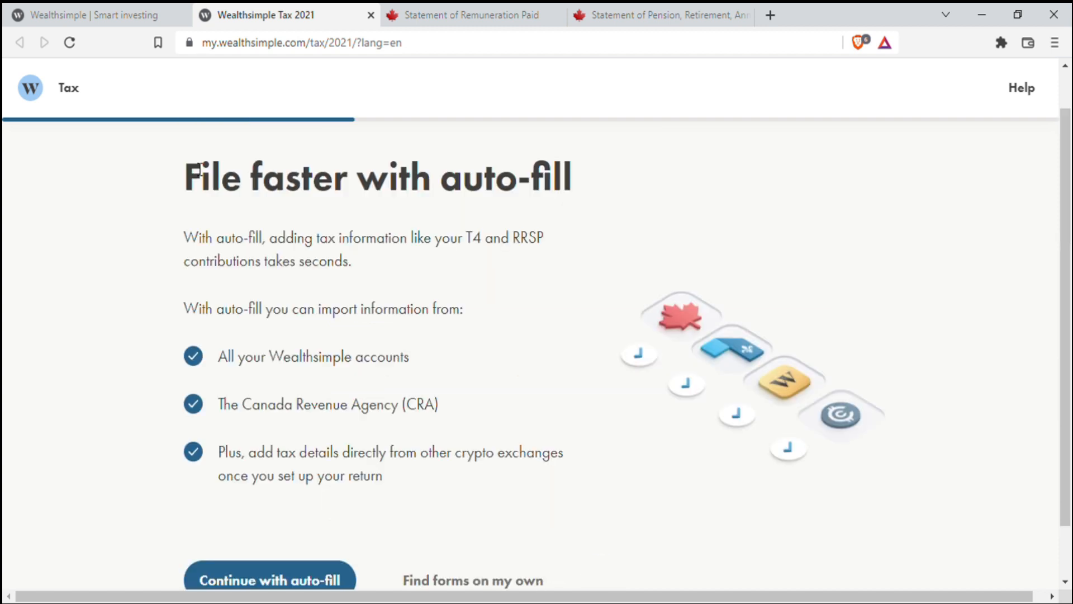
# Read the auto-fill information and choose to find the tax forms on your own instead.
pyautogui.moveTo(193, 187); pyautogui.dragTo(579, 171)
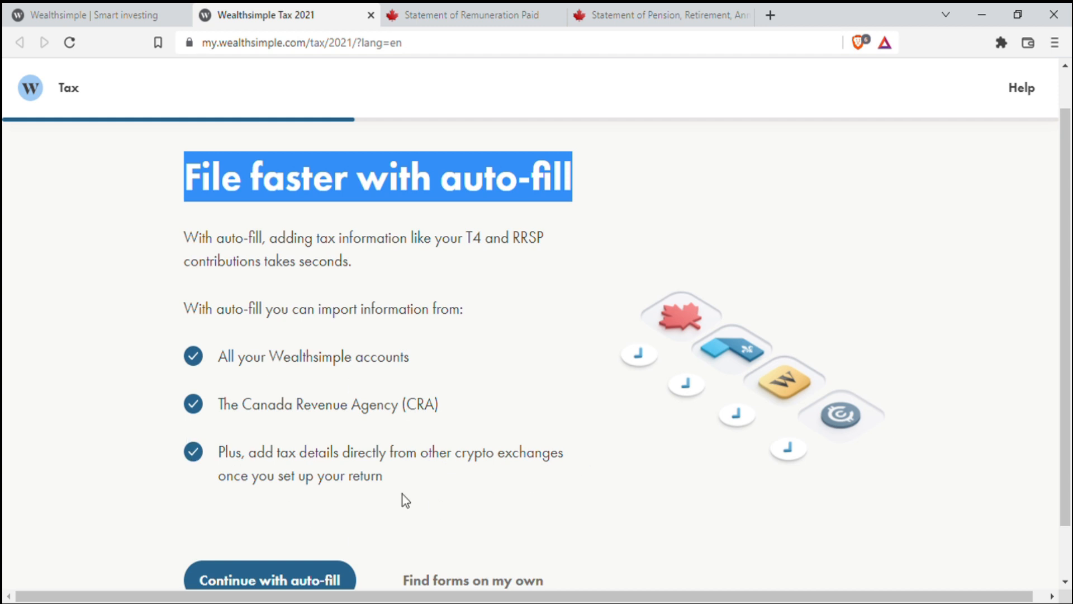
pyautogui.moveTo(337, 458); pyautogui.dragTo(425, 495)
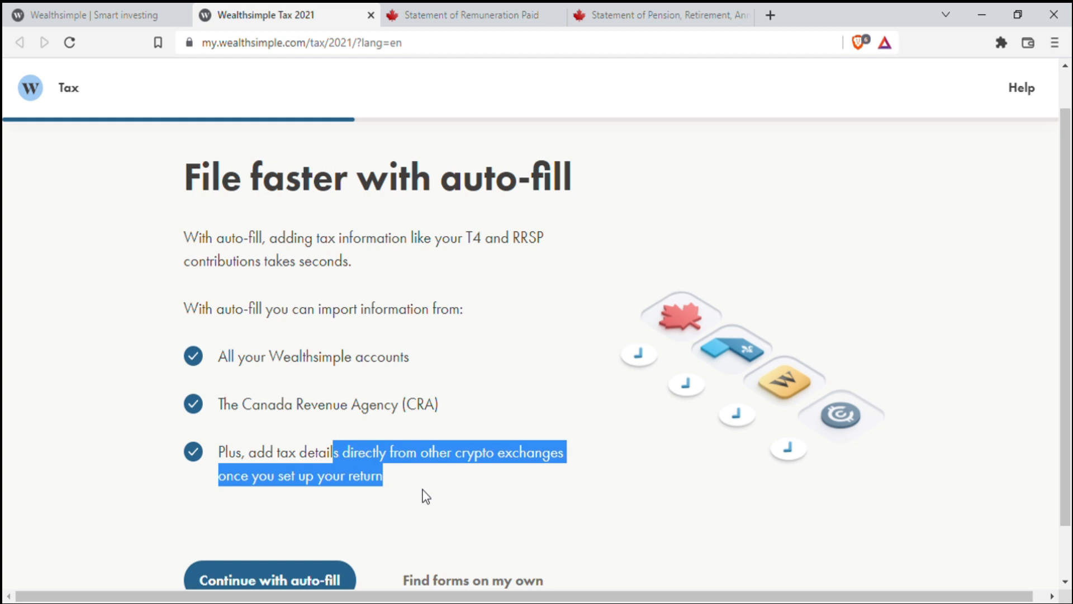
pyautogui.click(425, 496)
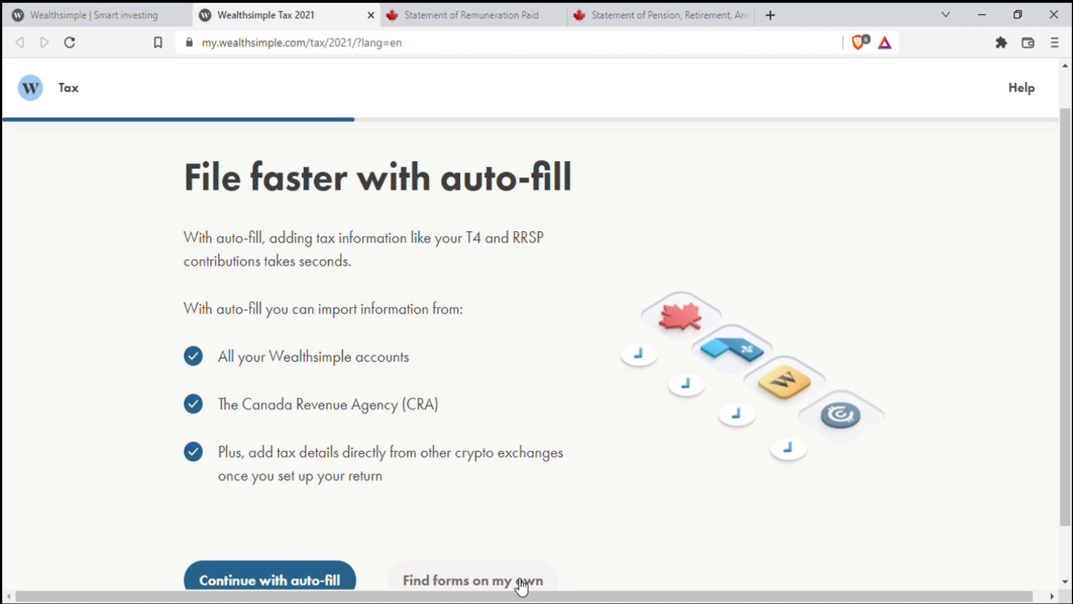
pyautogui.click(463, 581)
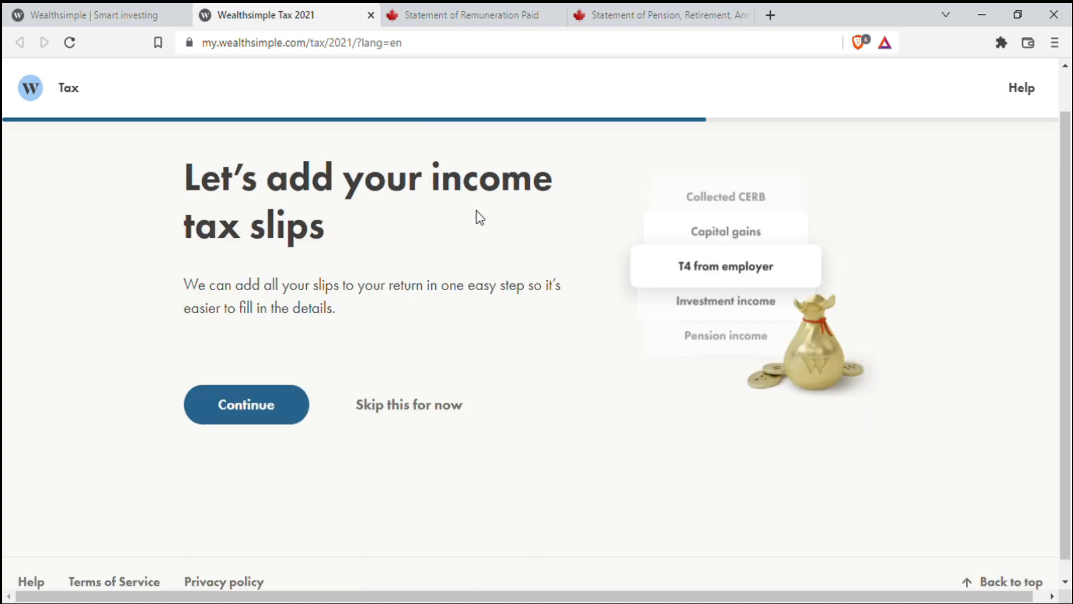
# Continue to the income tax slips and select T4 Employment Income and T4A Pension, Retirement, Annuity, and Other Income.
pyautogui.click(237, 416)
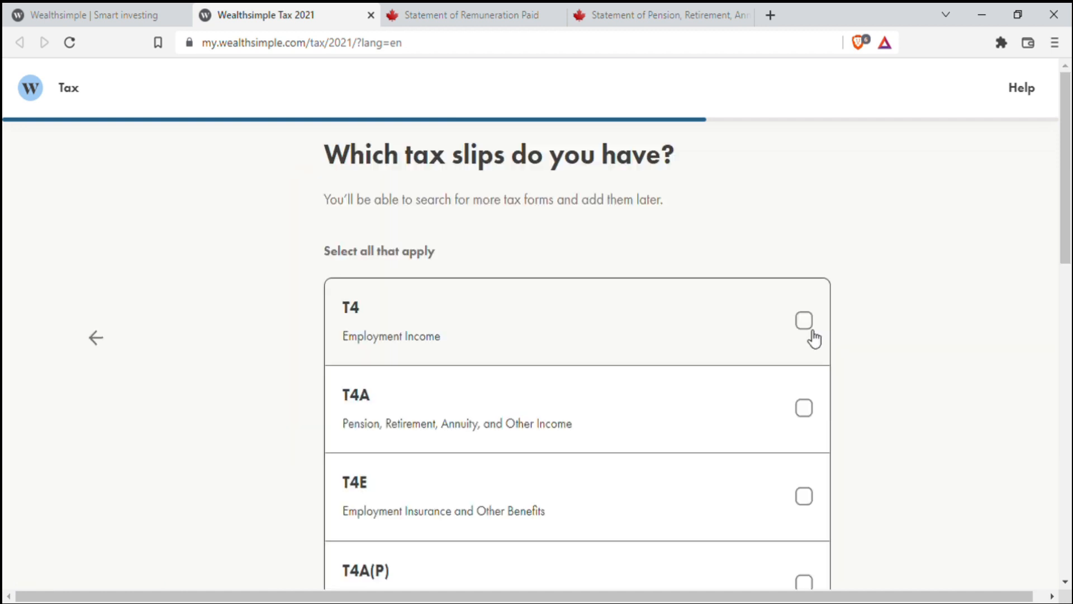
pyautogui.click(805, 323)
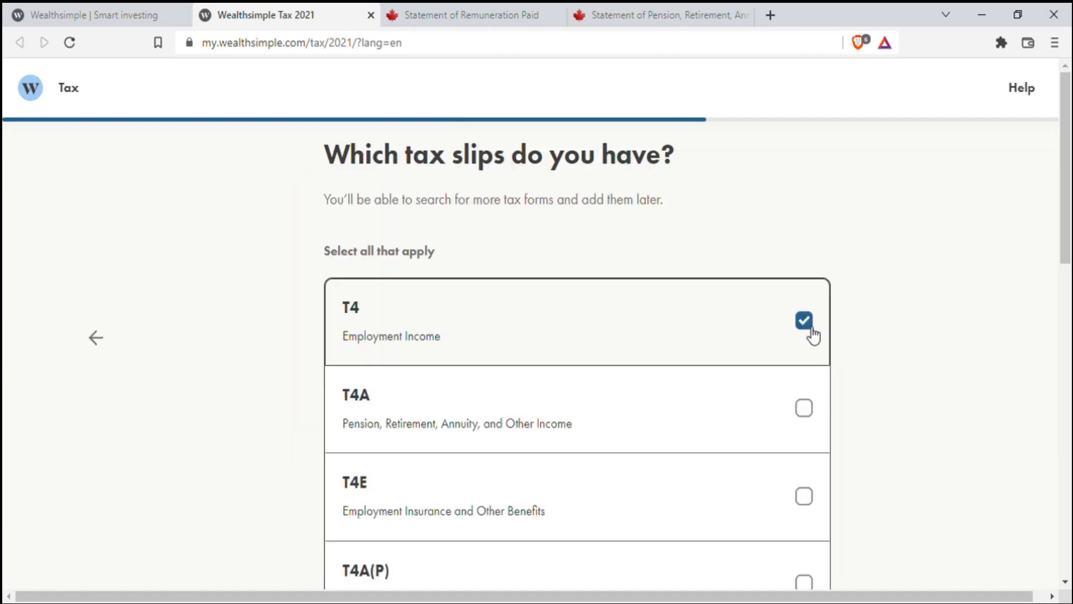
pyautogui.click(805, 410)
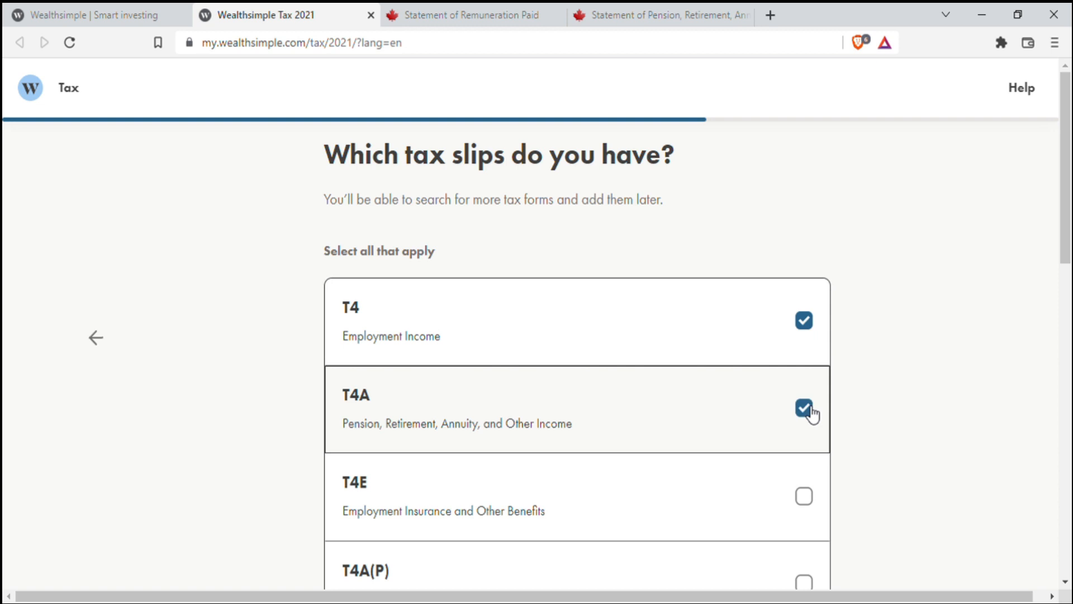
# Examine the blank T4 and T4A PDF forms, and return to the tax slip selection.
pyautogui.hotkey('ctrl', 'Tab')
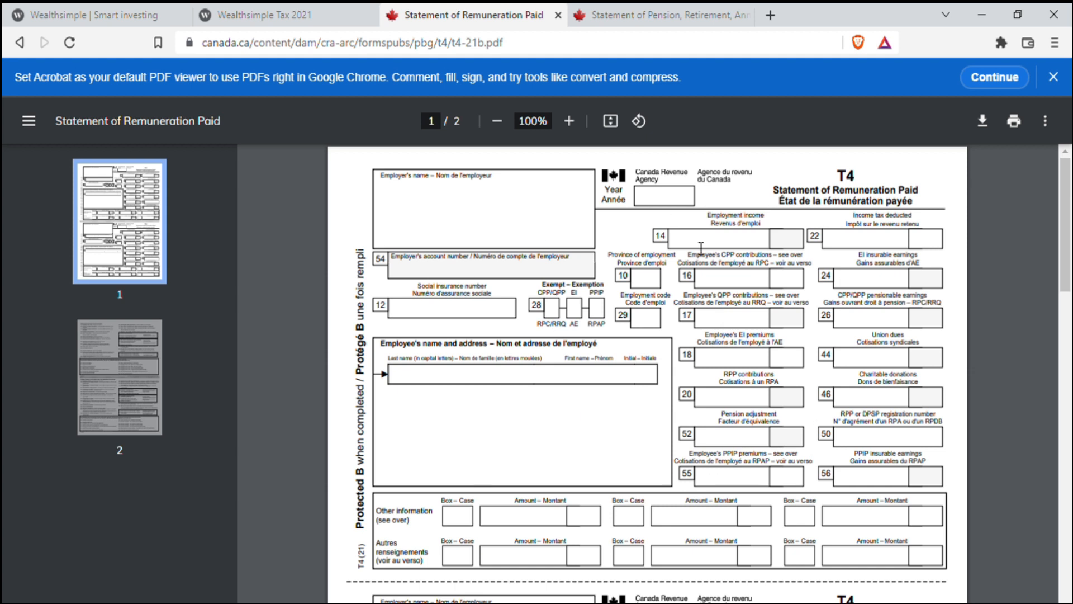
pyautogui.click(641, 12)
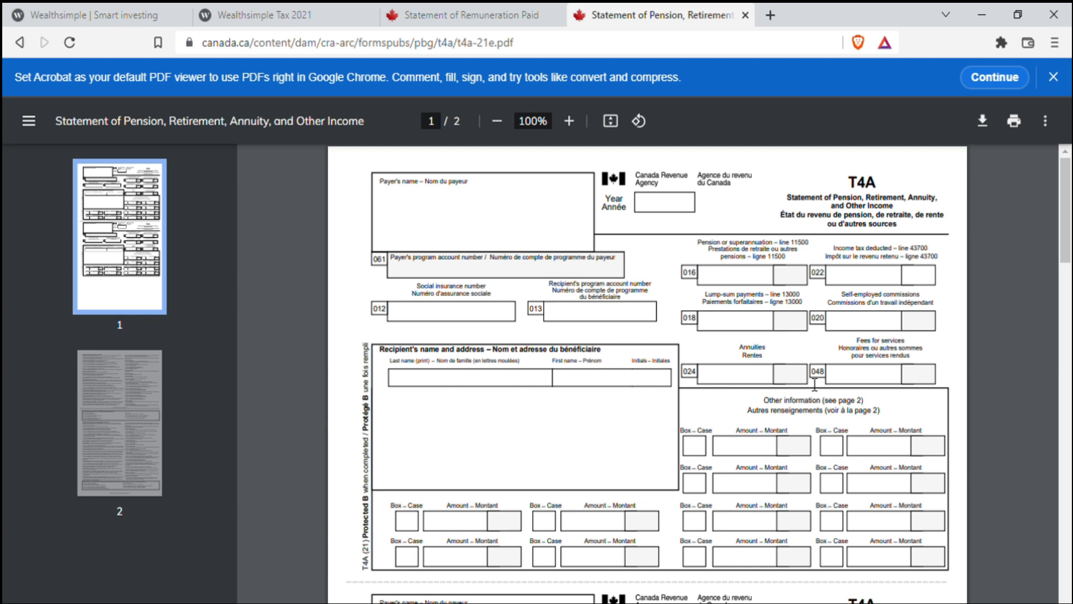
pyautogui.click(296, 11)
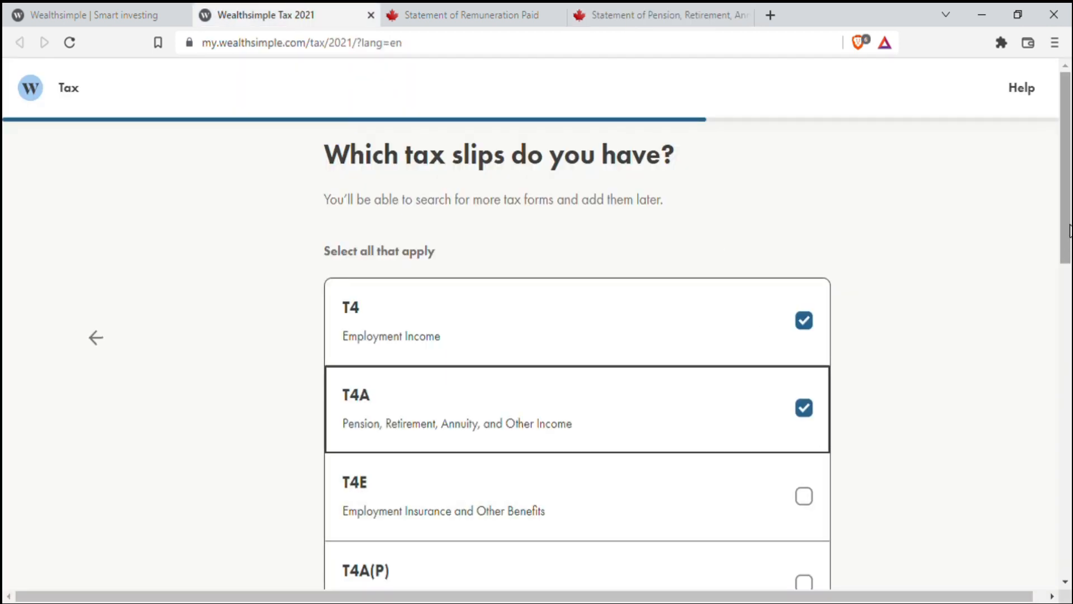
# Add the selected T4 and T4A slips to the return, leaving the remaining slips unselected.
pyautogui.scroll(-10, 1069, 231)
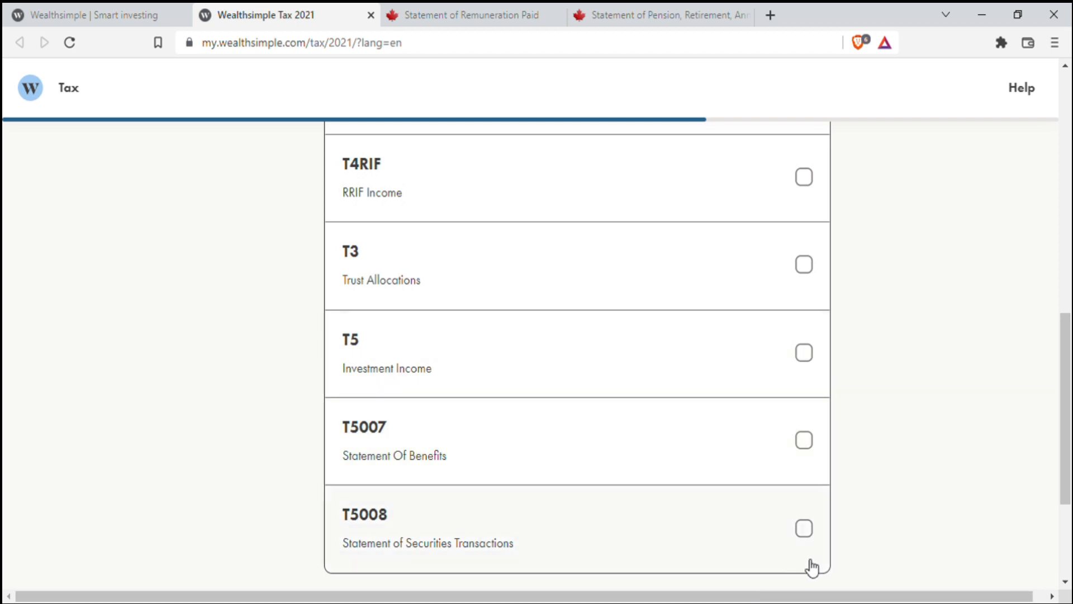
pyautogui.scroll(-3, 812, 553)
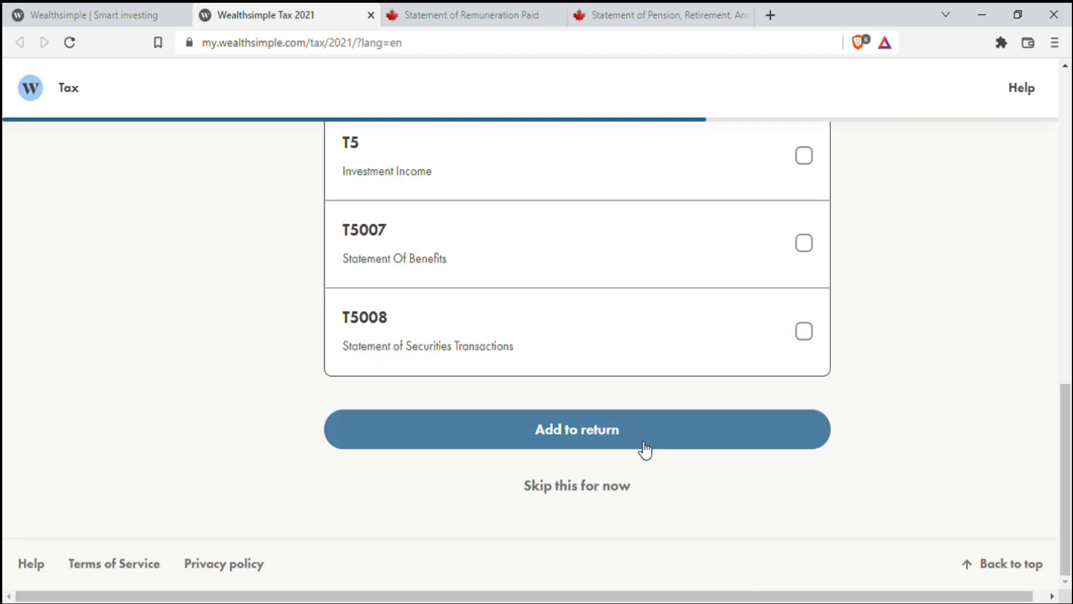
pyautogui.click(567, 441)
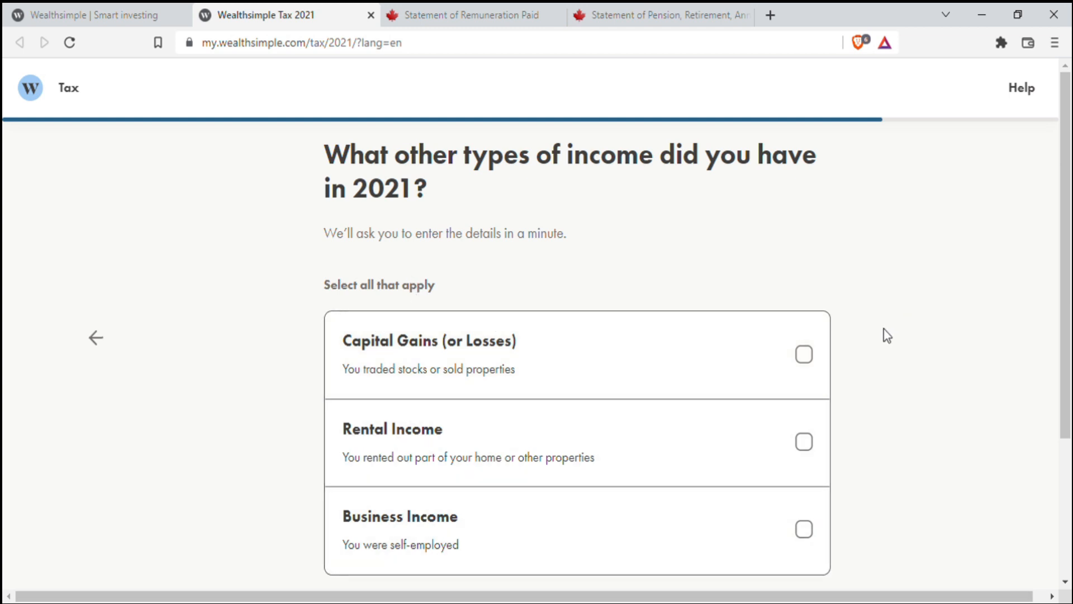
# Move past the other 2021 income types without selecting any and continue into the step-by-step return.
pyautogui.scroll(-3, 810, 575)
pyautogui.click(577, 511)
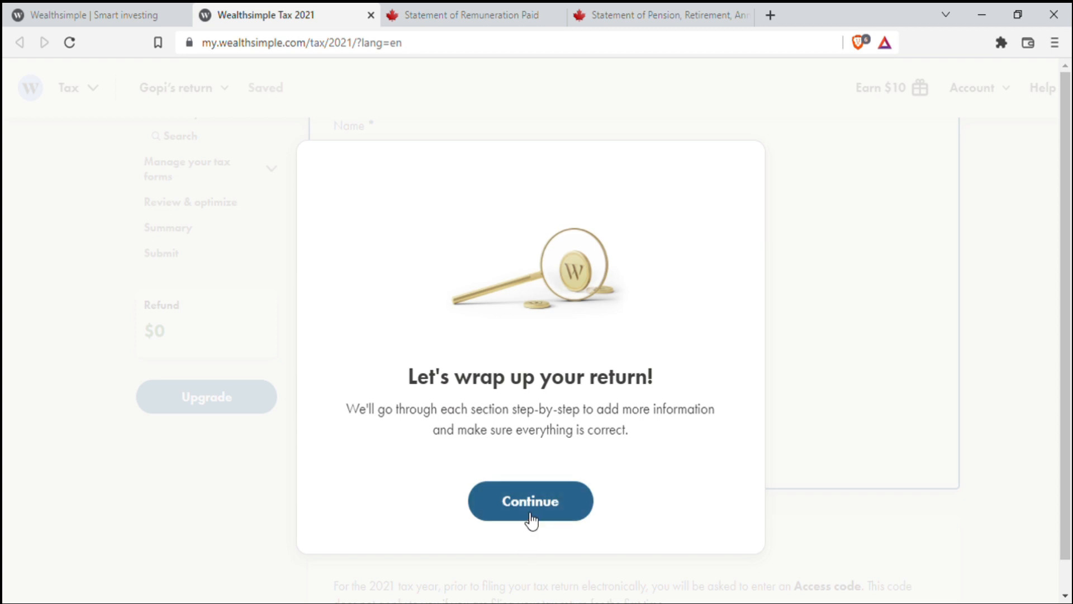
pyautogui.click(532, 519)
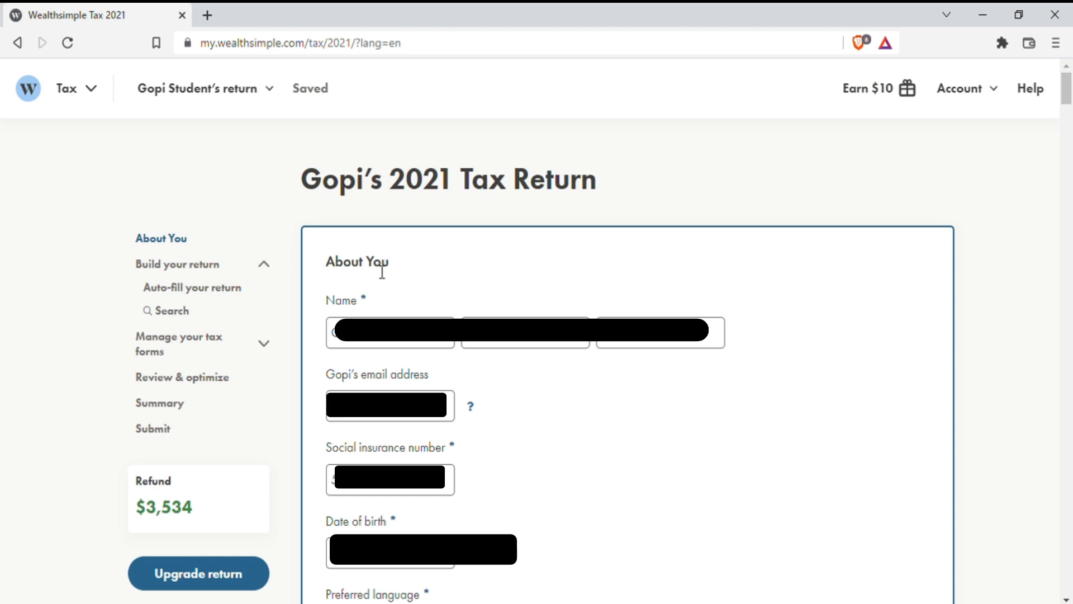
# Review the return's personal information, NETFILE access code, residence, family, and Misc sections.
pyautogui.moveTo(1068, 97); pyautogui.dragTo(1069, 124)
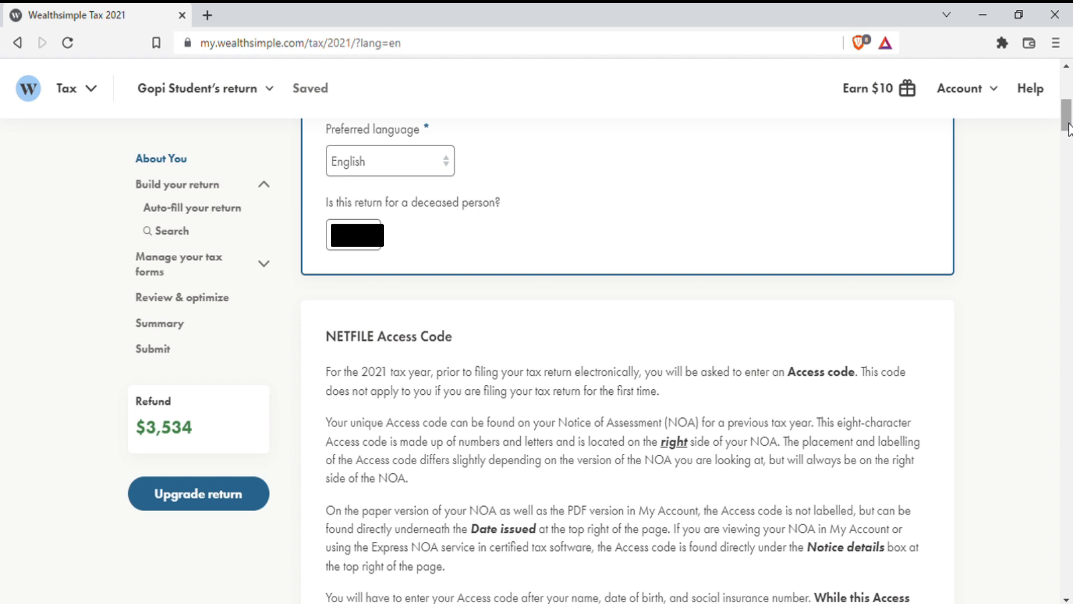
pyautogui.moveTo(1067, 129); pyautogui.dragTo(1068, 140)
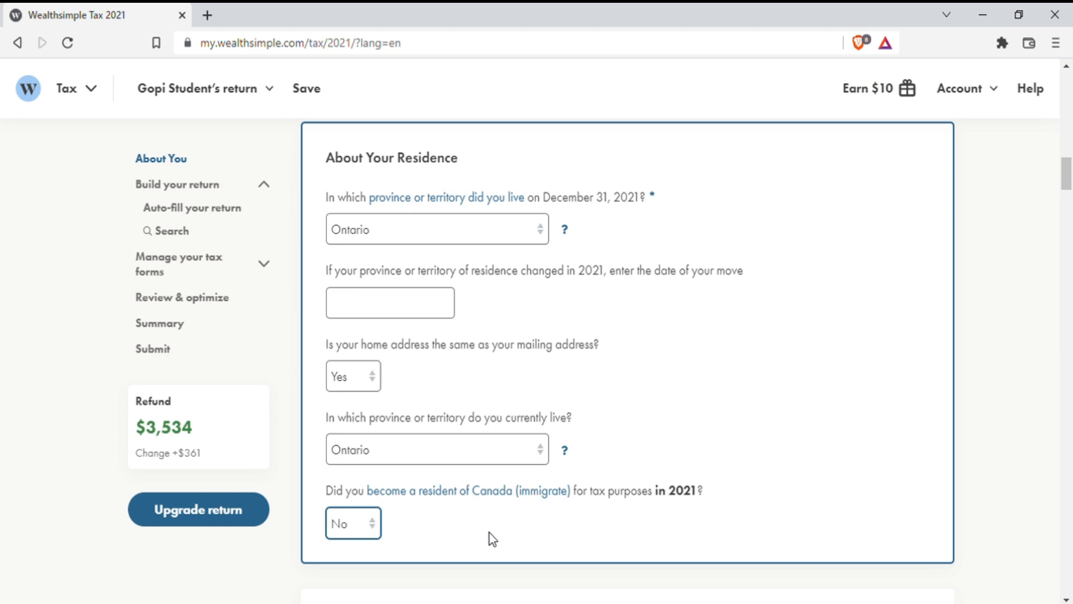
pyautogui.moveTo(1067, 174); pyautogui.dragTo(1068, 200)
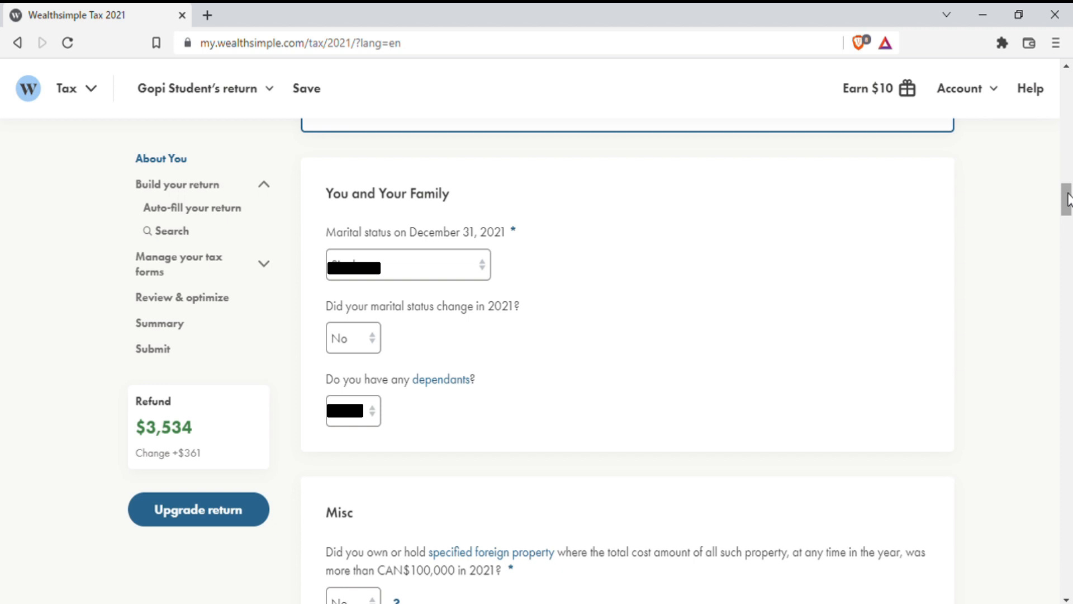
pyautogui.moveTo(1068, 200); pyautogui.dragTo(1067, 221)
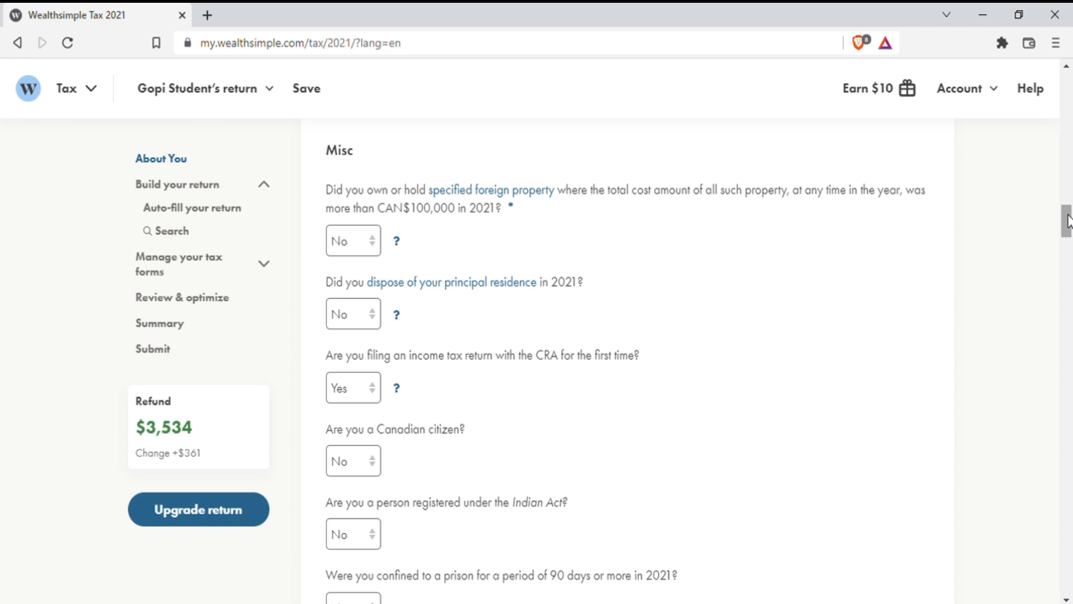
pyautogui.moveTo(1067, 220); pyautogui.dragTo(1068, 228)
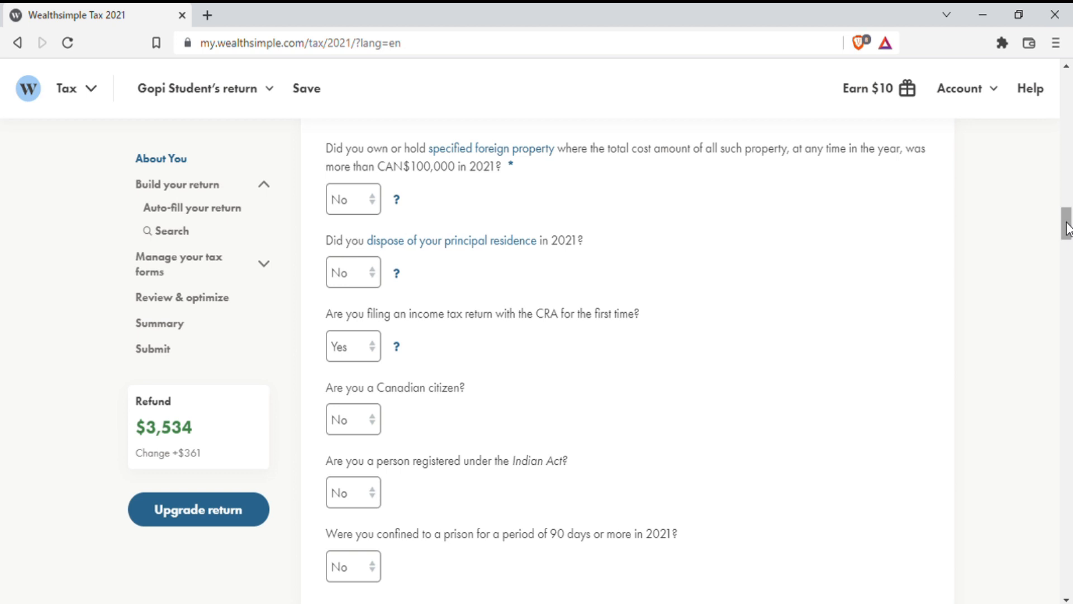
pyautogui.moveTo(1068, 228); pyautogui.dragTo(1067, 251)
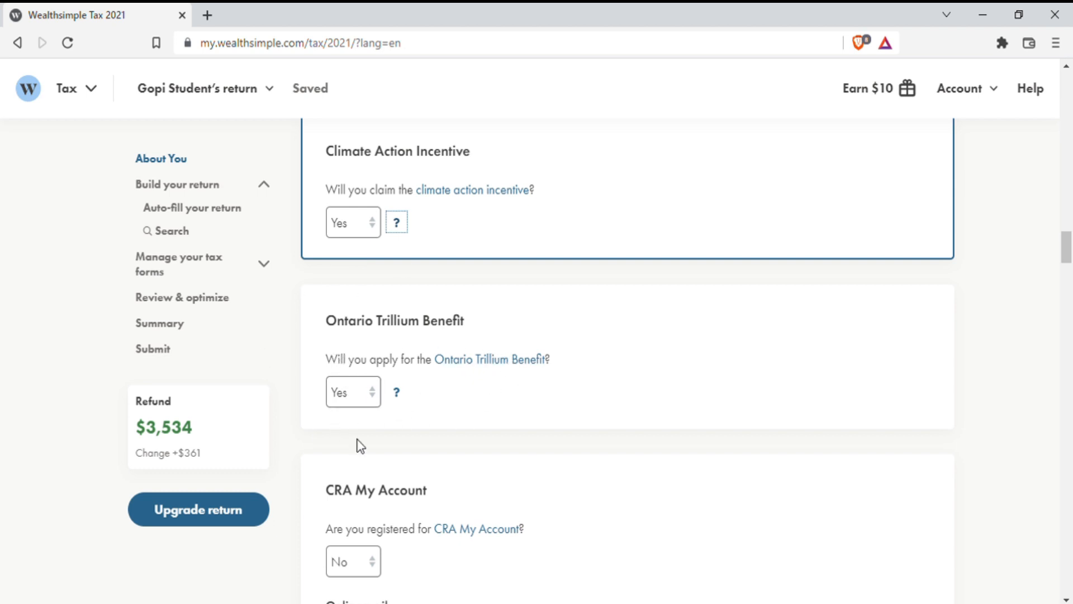
# Read the help note on the Ontario Trillium Benefit and check the online mail sign-up answer under CRA My Account.
pyautogui.click(400, 394)
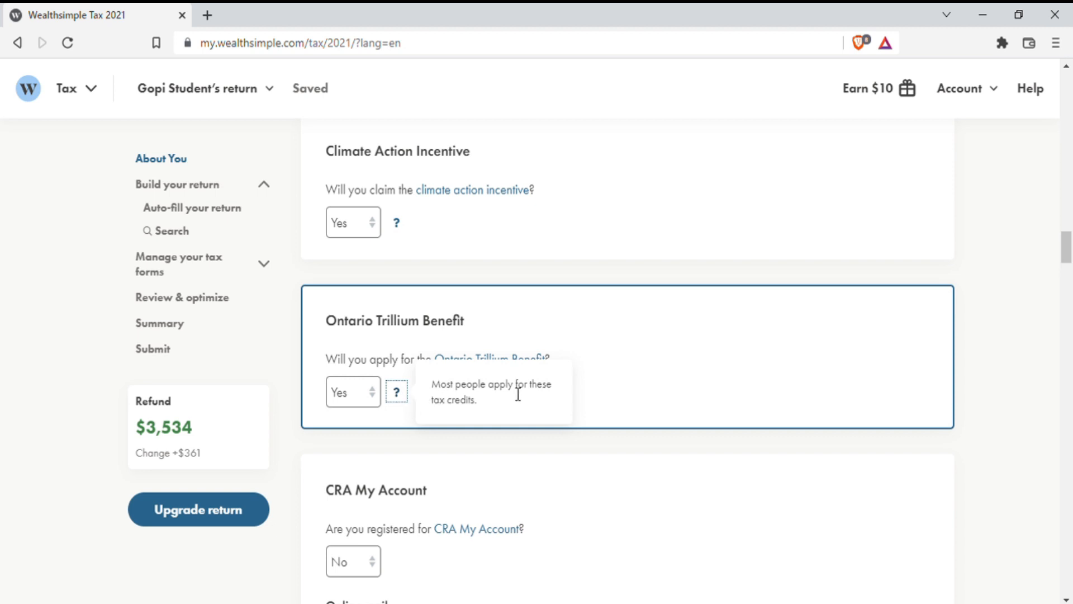
pyautogui.click(638, 408)
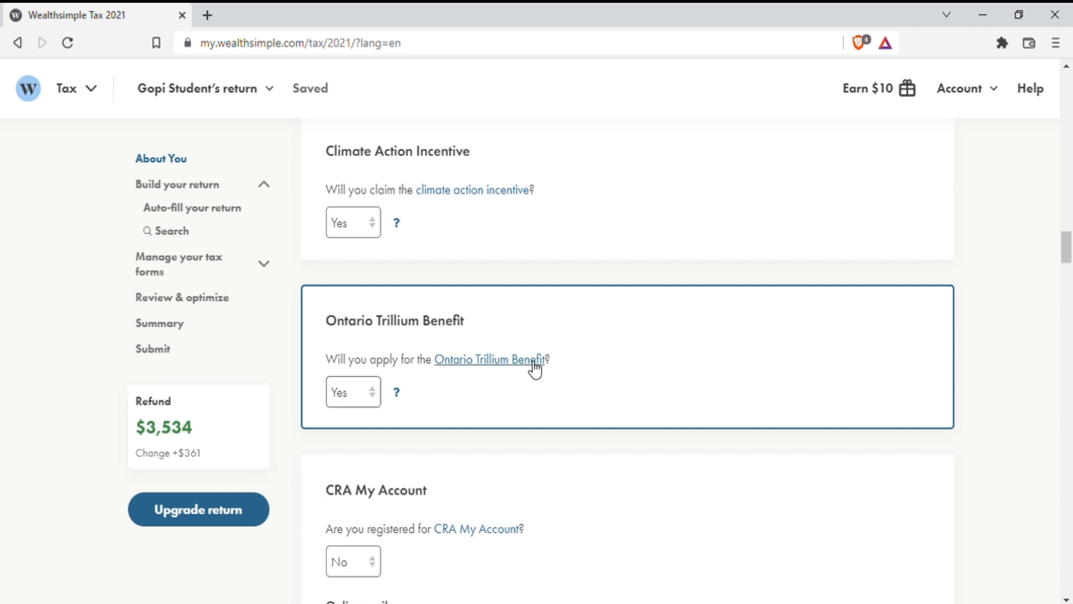
pyautogui.scroll(-5, 535, 369)
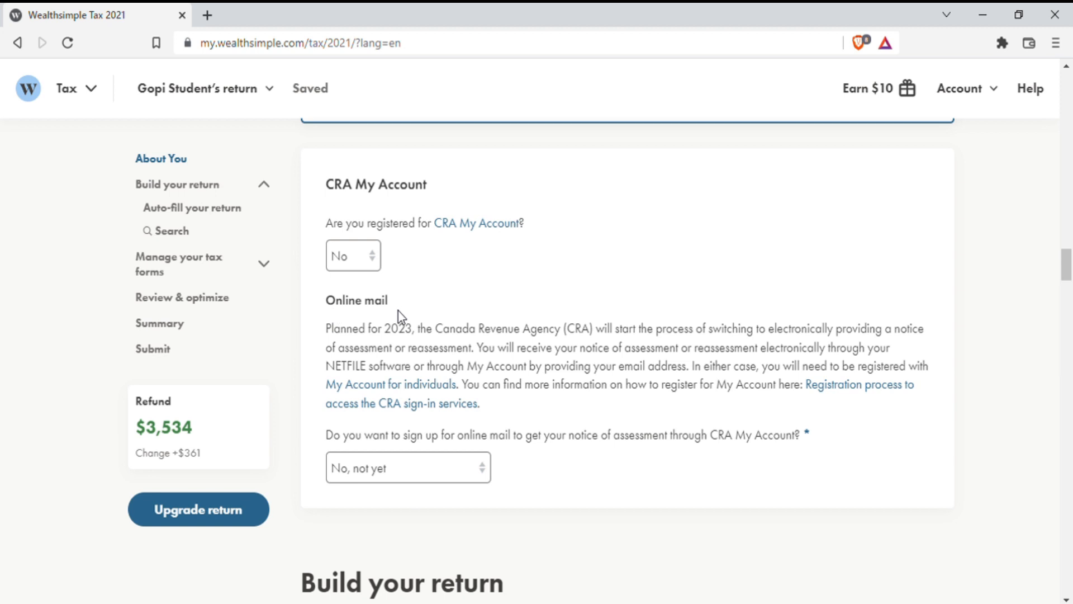
pyautogui.click(423, 472)
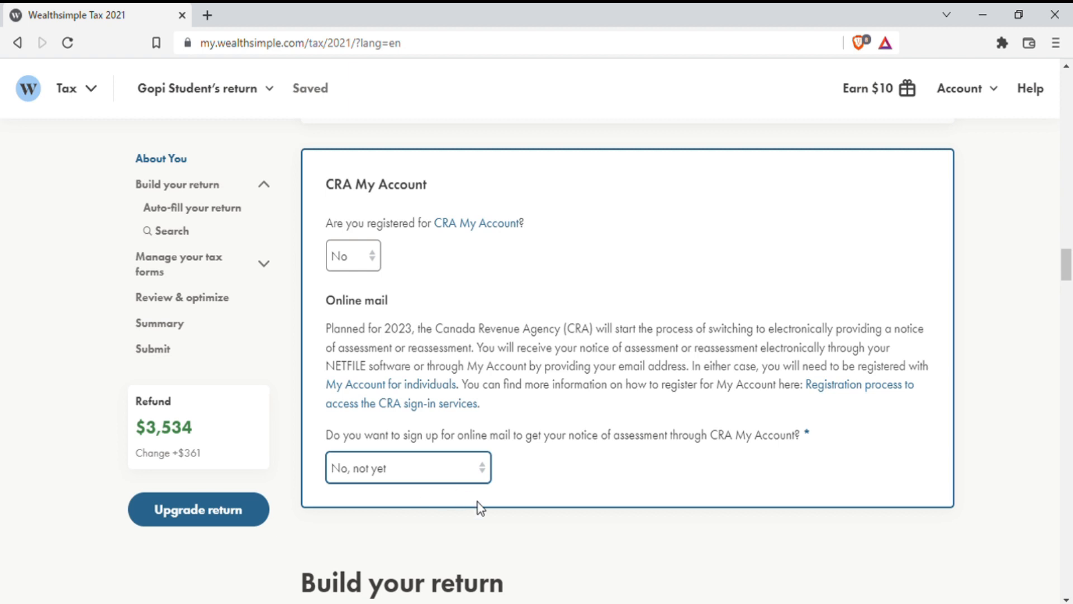
# Open the import information for crypto gains and losses from other exchanges, and close it without importing anything.
pyautogui.moveTo(1069, 273); pyautogui.dragTo(1069, 298)
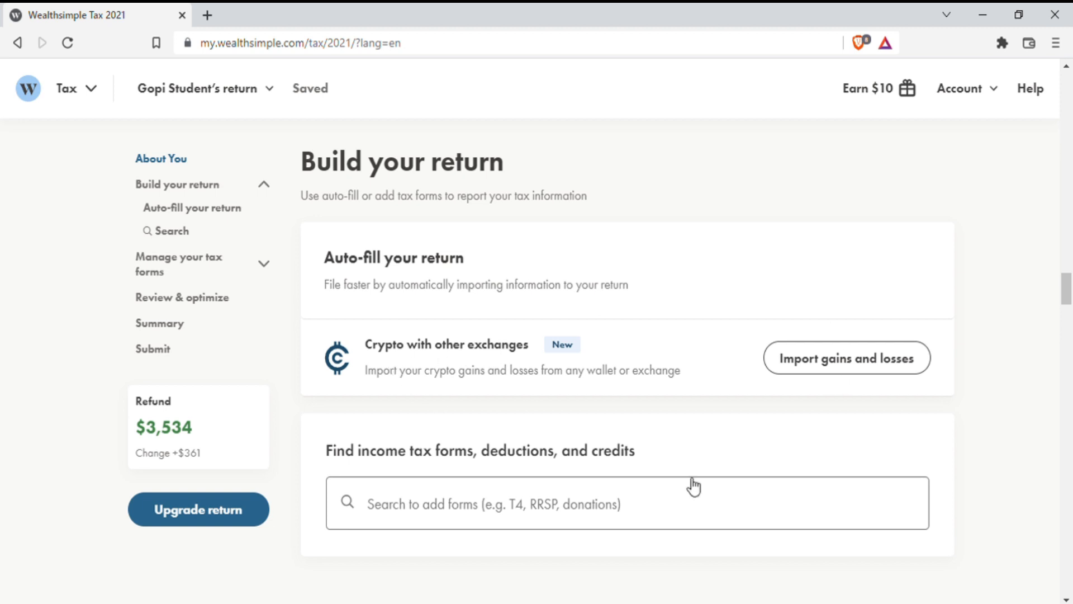
pyautogui.click(856, 369)
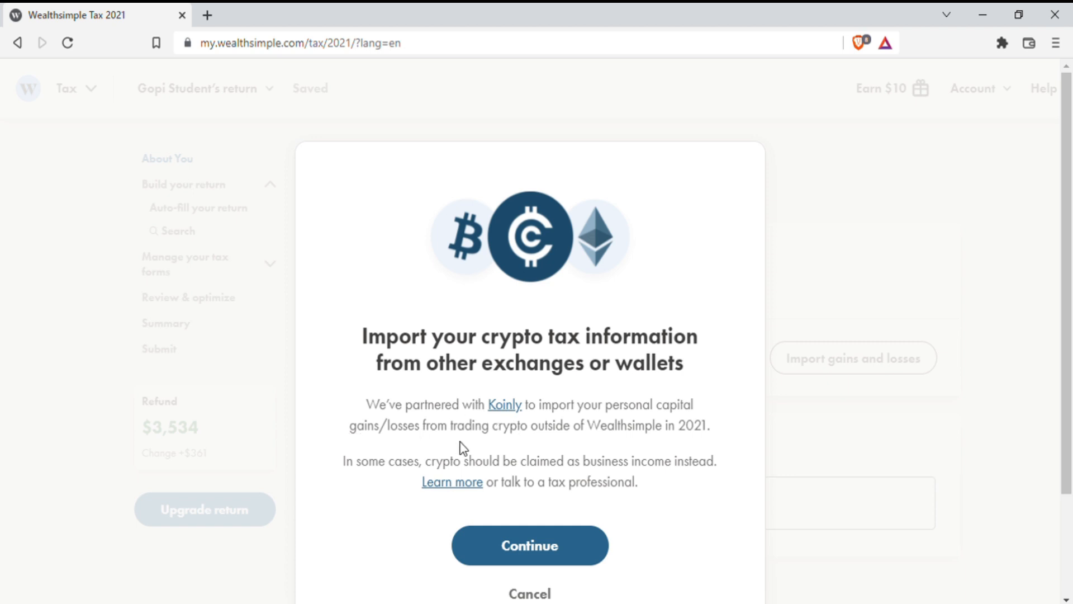
pyautogui.click(541, 595)
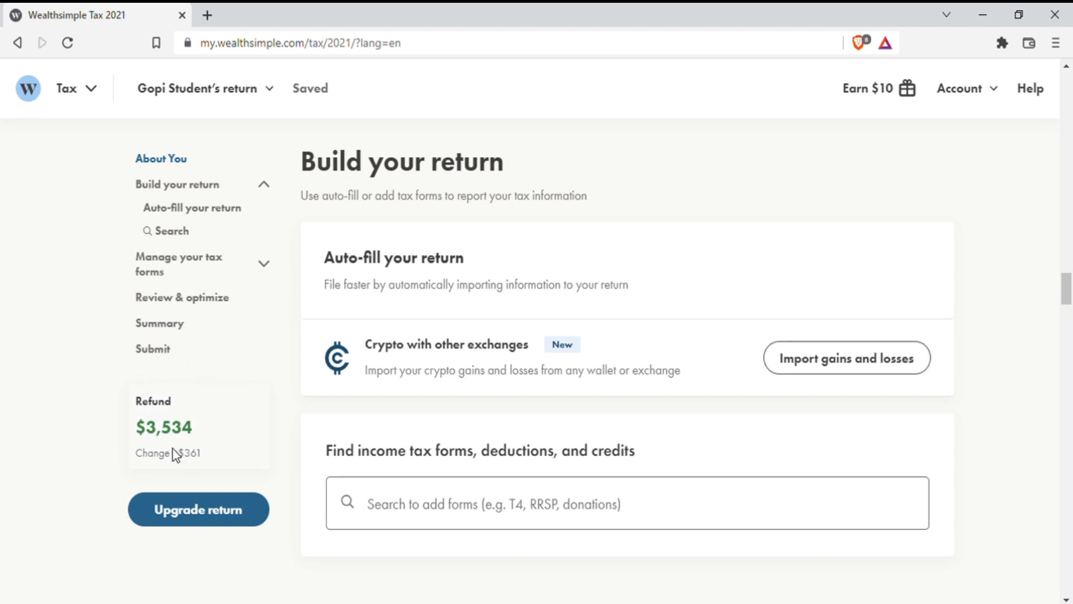
# Browse the list of available income tax forms, deductions, and credits without adding any of them.
pyautogui.click(604, 513)
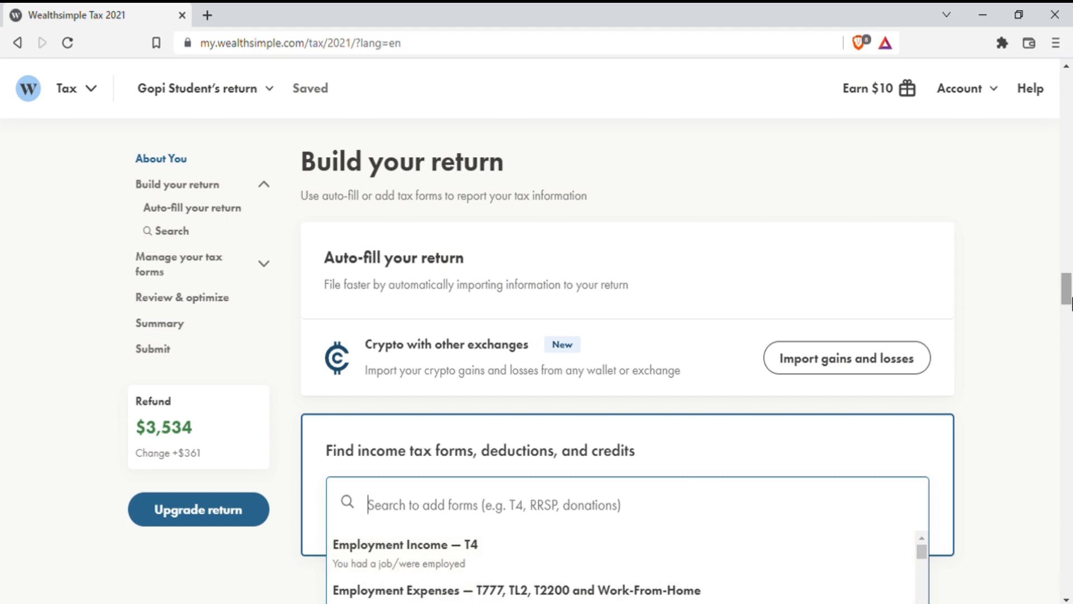
pyautogui.moveTo(1068, 295); pyautogui.dragTo(1068, 310)
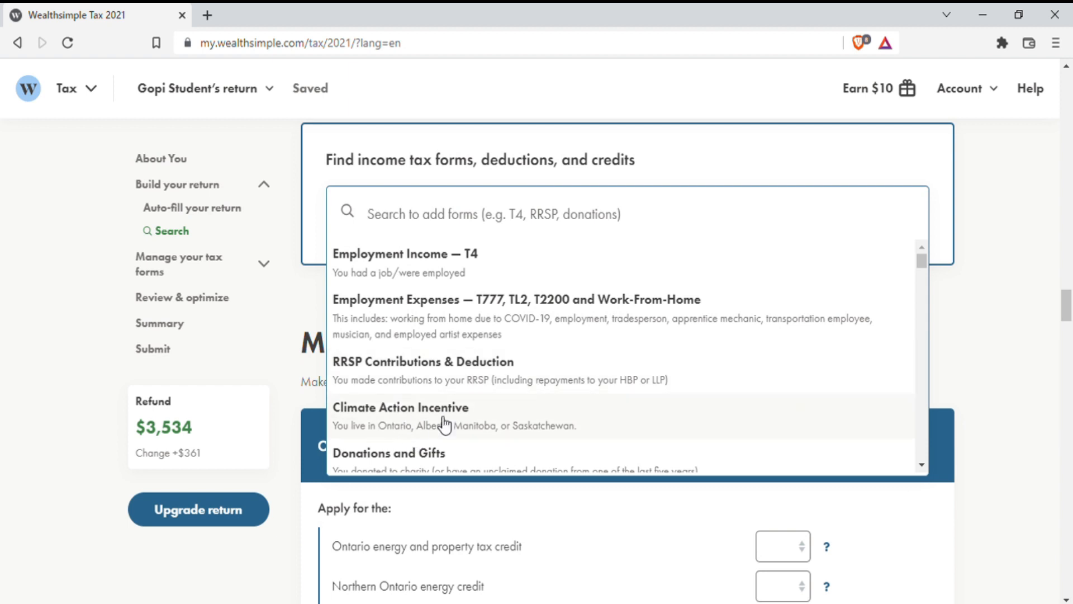
pyautogui.click(922, 465)
pyautogui.click(924, 465)
pyautogui.click(923, 466)
pyautogui.click(924, 465)
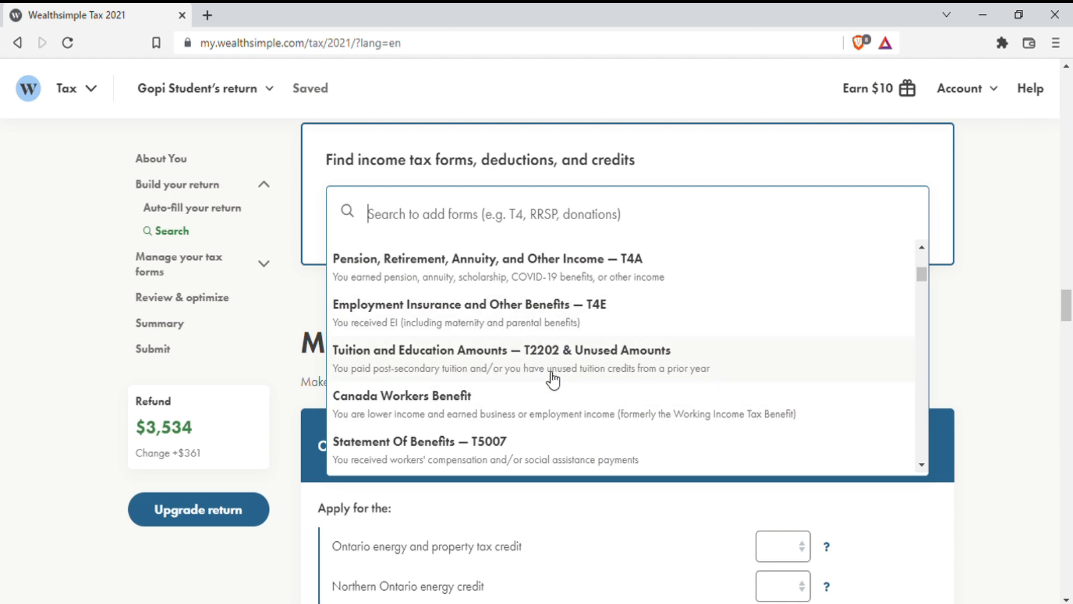
pyautogui.click(922, 466)
pyautogui.click(921, 466)
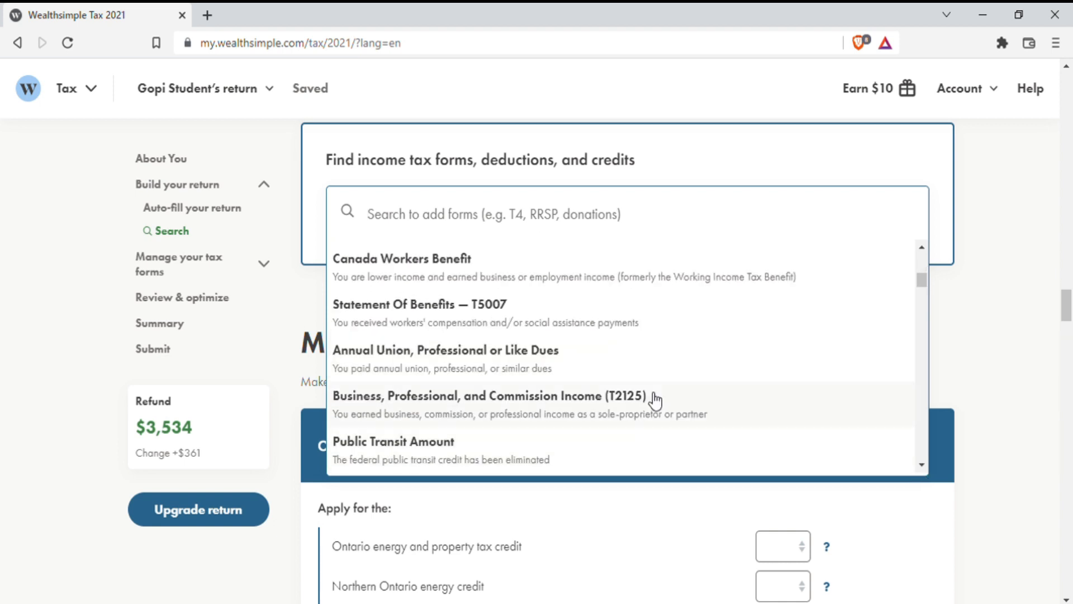
pyautogui.click(921, 464)
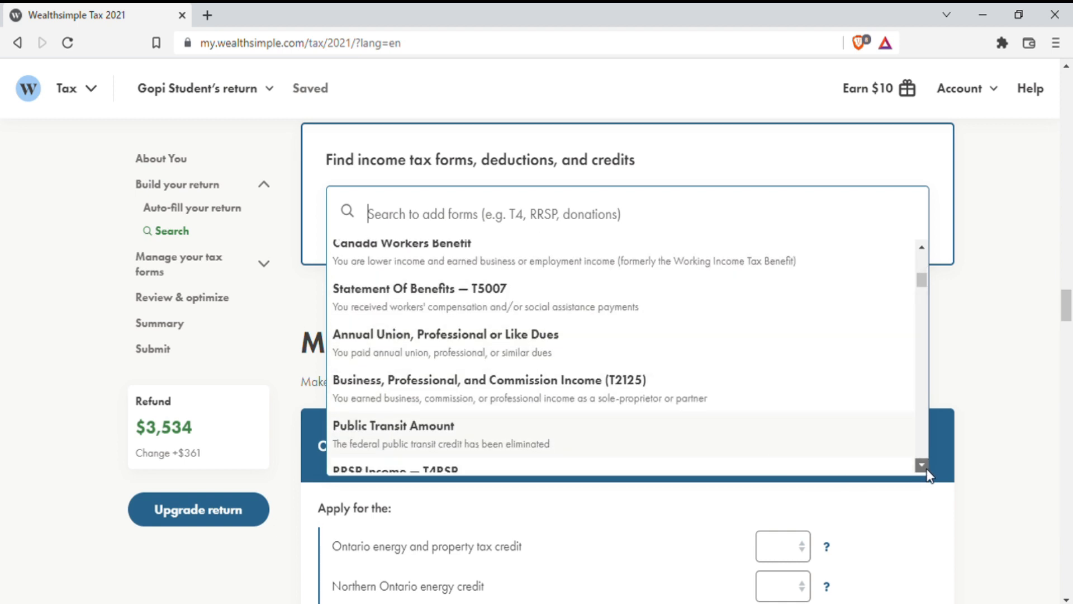
pyautogui.click(922, 466)
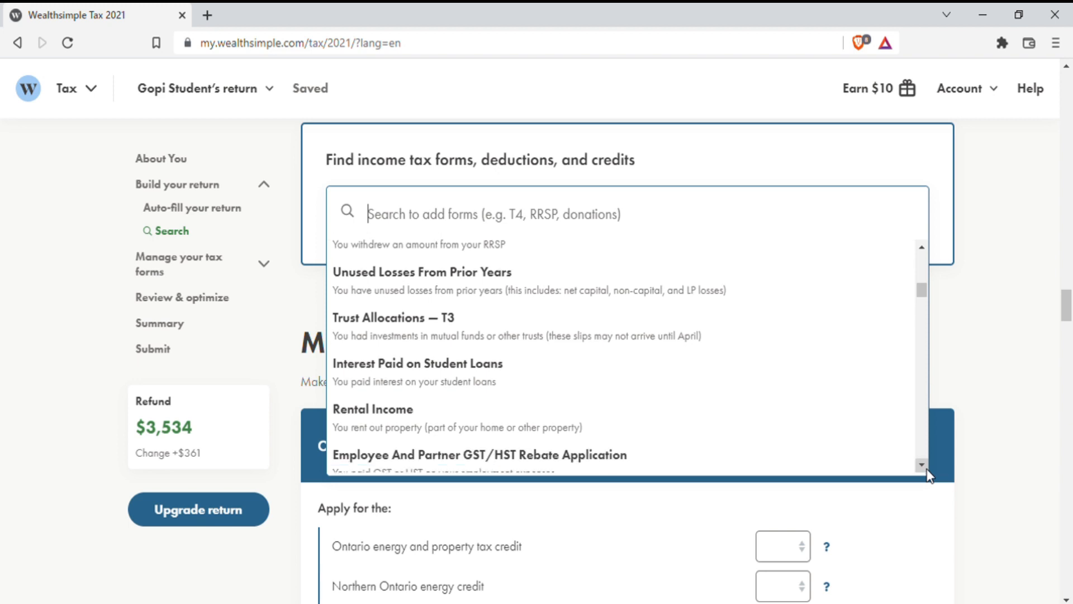
pyautogui.click(924, 468)
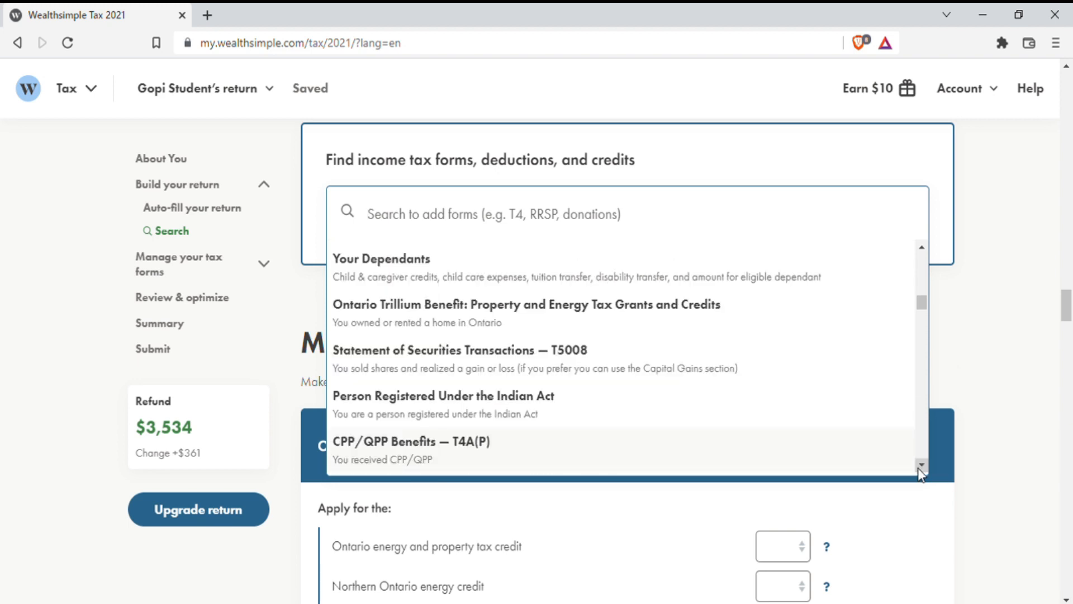
pyautogui.click(922, 466)
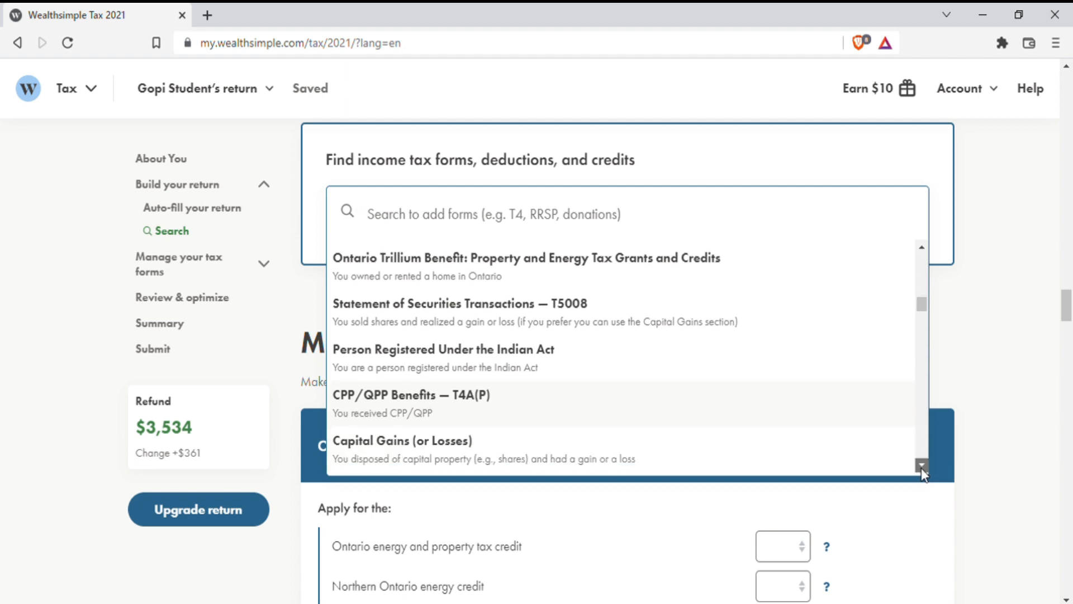
pyautogui.click(921, 466)
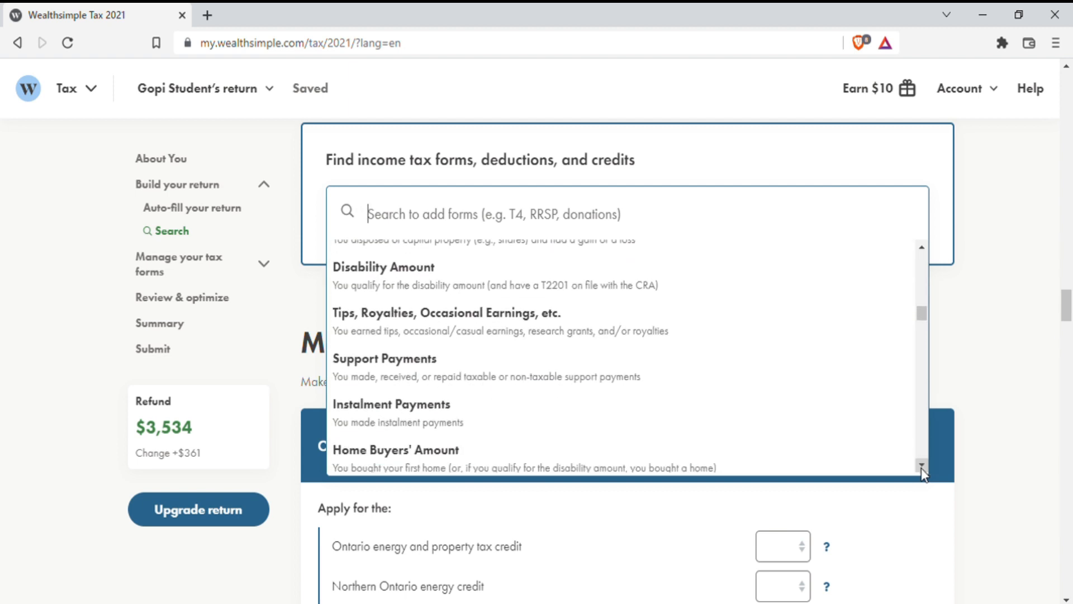
pyautogui.click(922, 465)
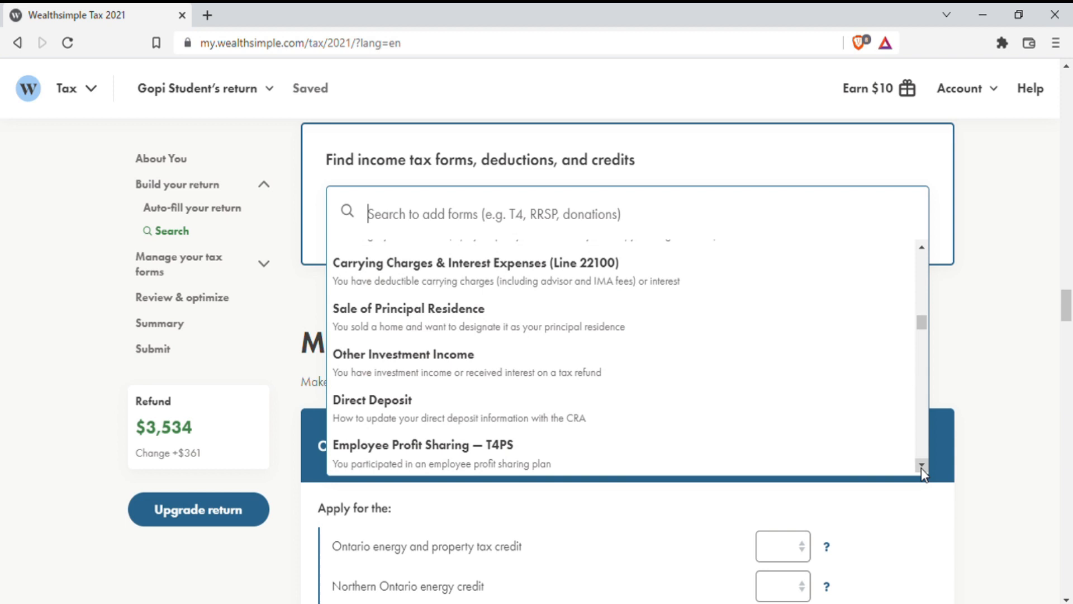
pyautogui.click(922, 465)
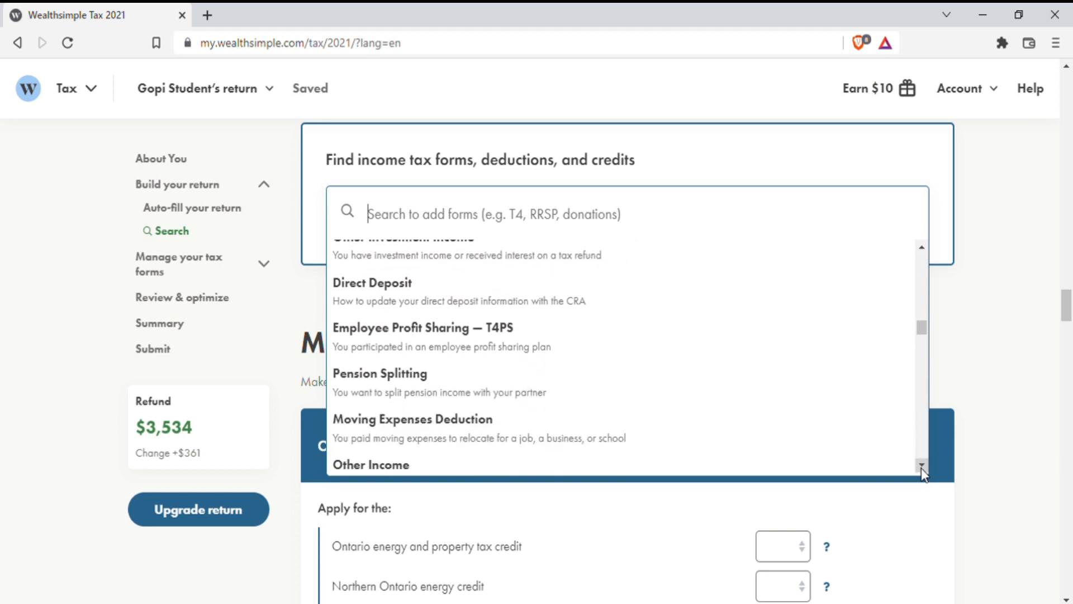
pyautogui.click(922, 467)
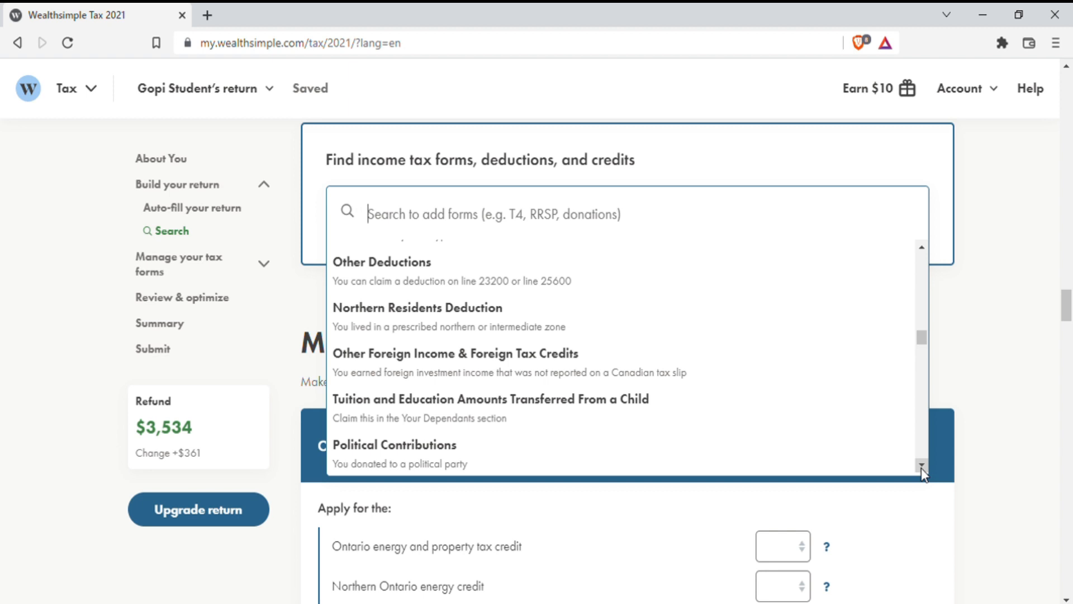
pyautogui.click(1019, 370)
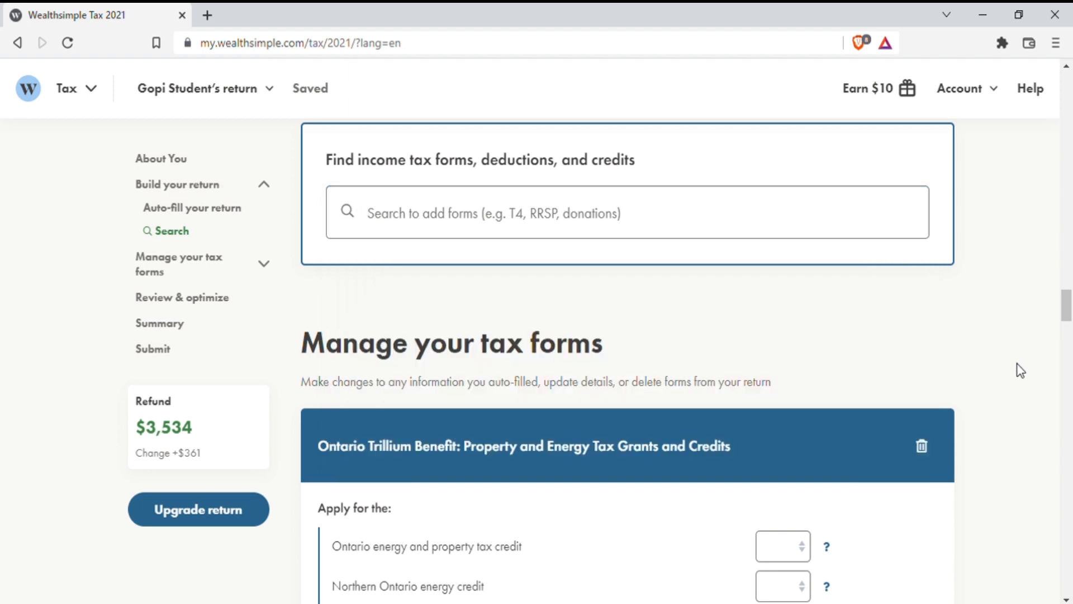
# Read the help on the Ontario energy and property tax credit and the Northern Ontario energy credit, and answer No to both.
pyautogui.moveTo(1070, 310); pyautogui.dragTo(1070, 320)
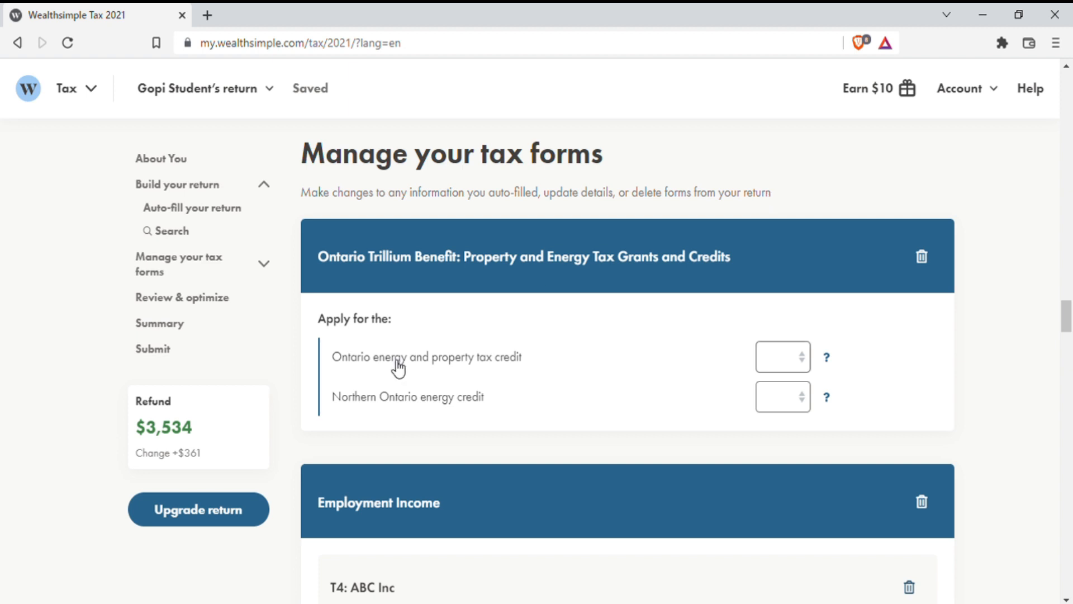
pyautogui.click(834, 362)
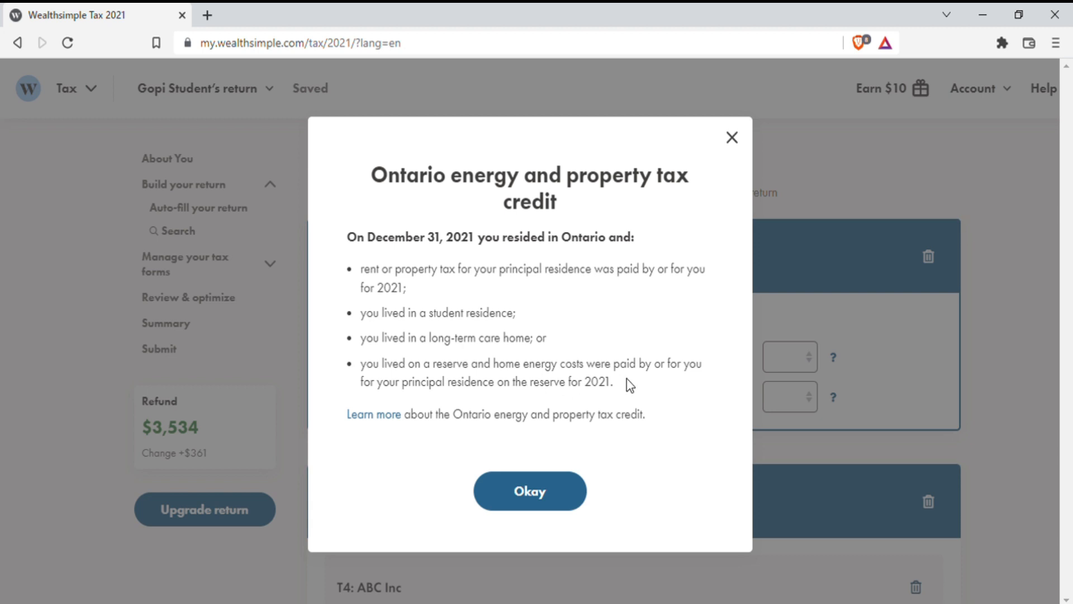
pyautogui.click(803, 362)
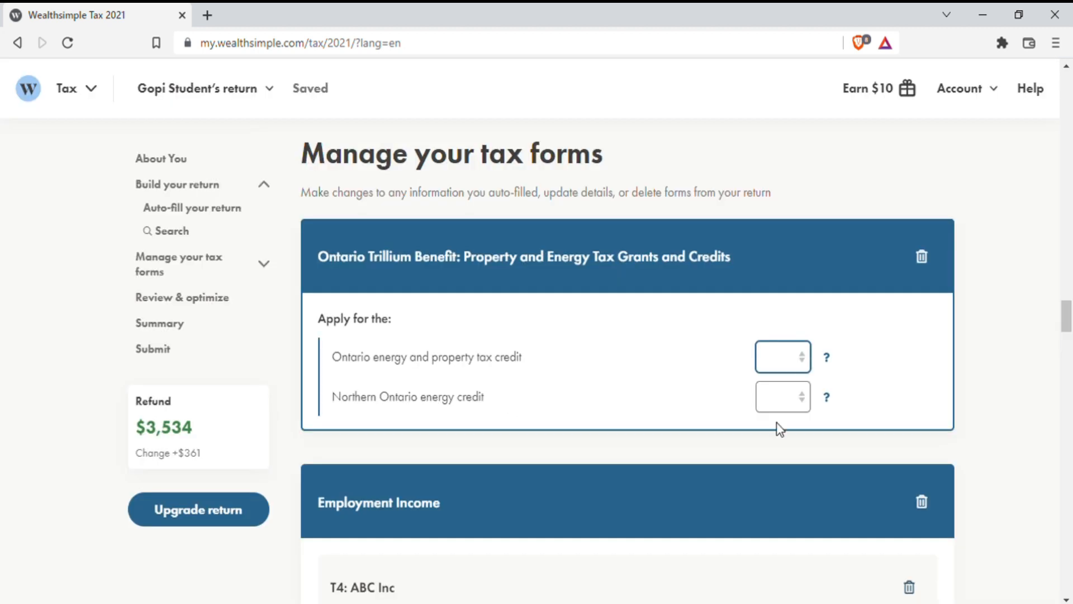
pyautogui.click(777, 422)
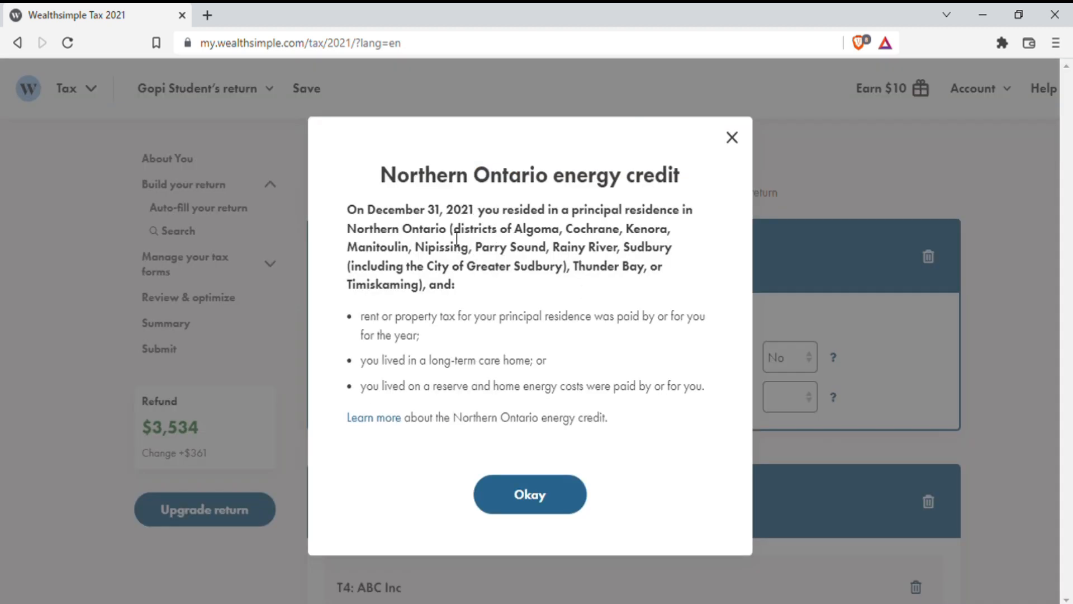
pyautogui.moveTo(452, 237); pyautogui.dragTo(573, 289)
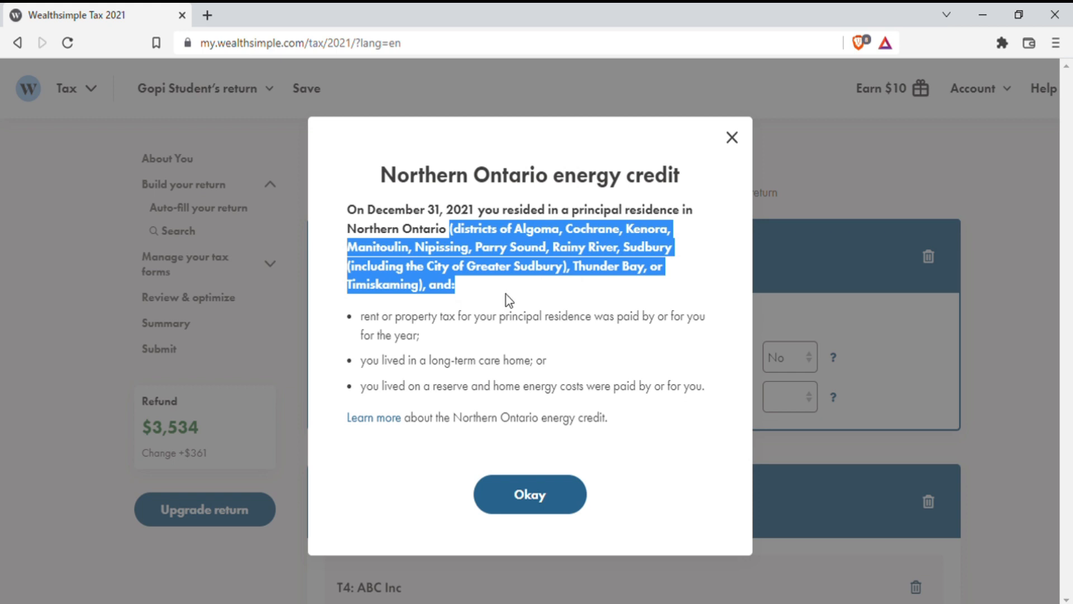
pyautogui.click(732, 140)
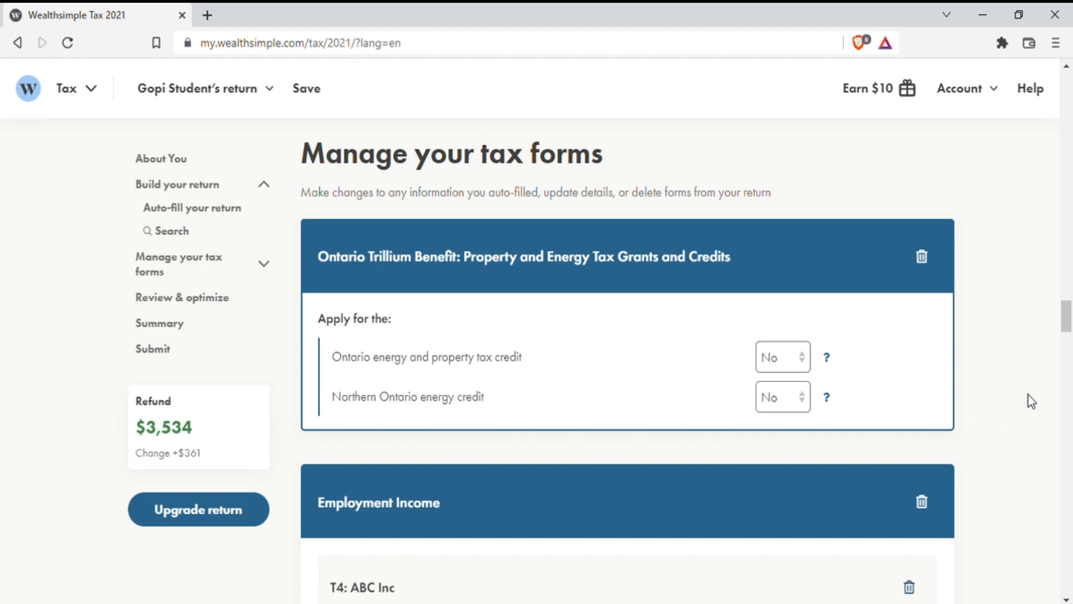
# Check the province in box 10 and the income in box 14 on the ABC Inc T4 slip.
pyautogui.moveTo(1066, 317); pyautogui.dragTo(1072, 334)
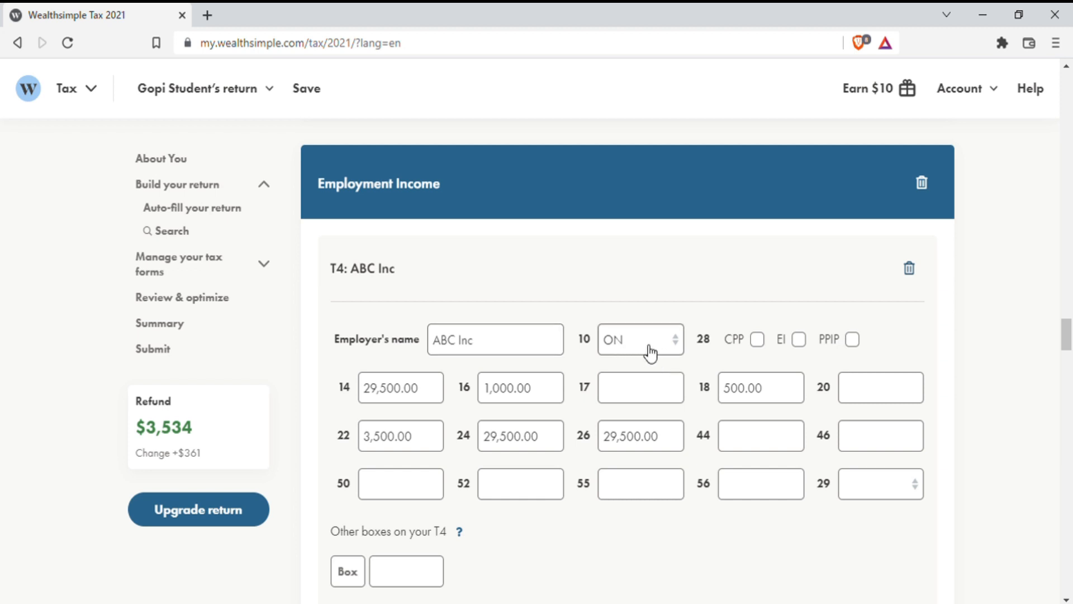
pyautogui.click(679, 355)
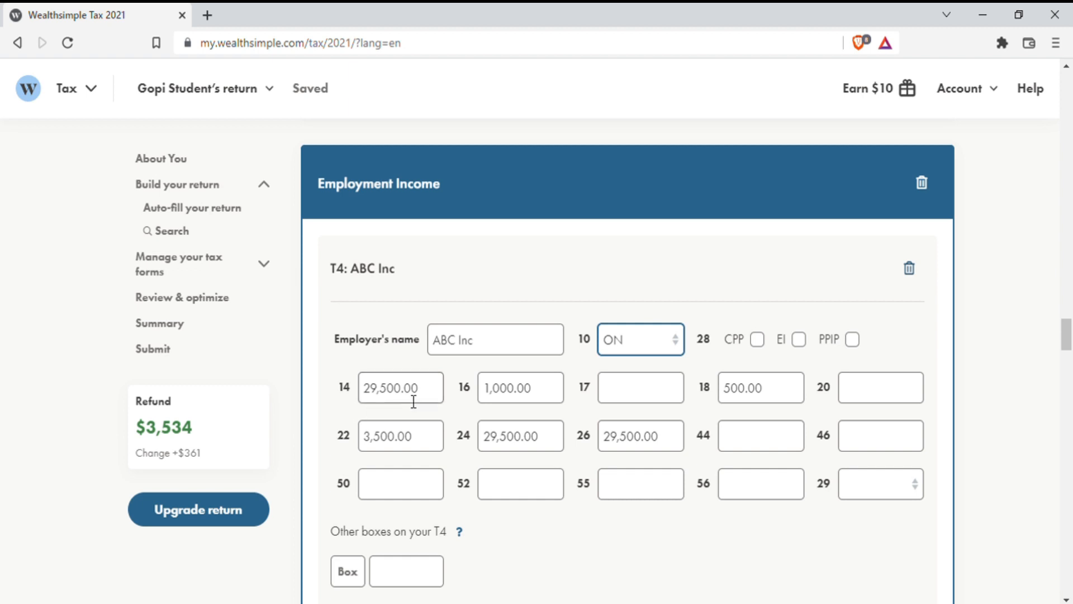
pyautogui.moveTo(364, 390); pyautogui.dragTo(429, 406)
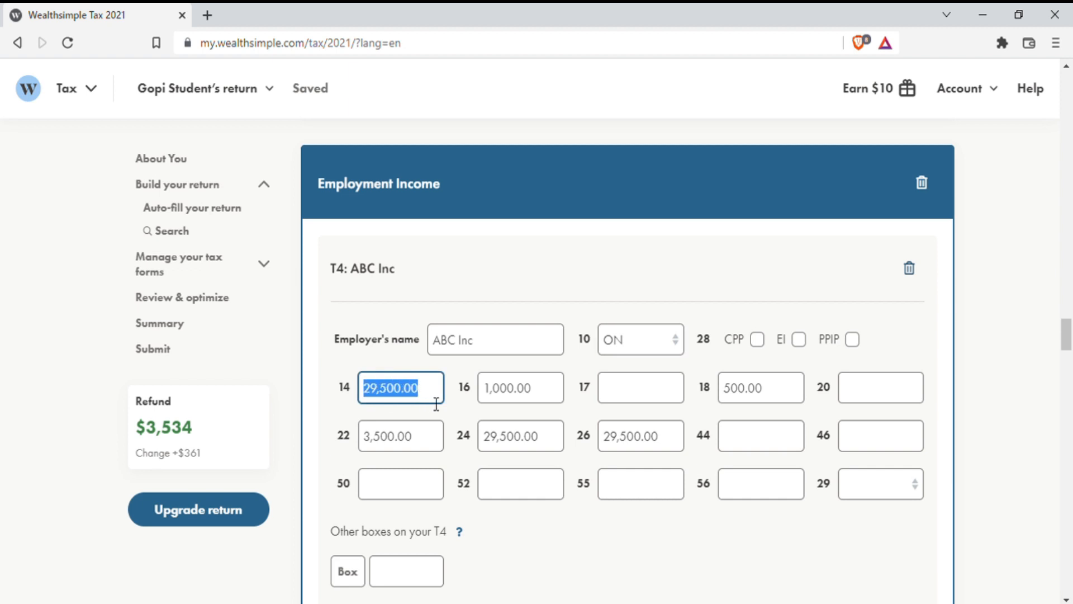
pyautogui.click(434, 401)
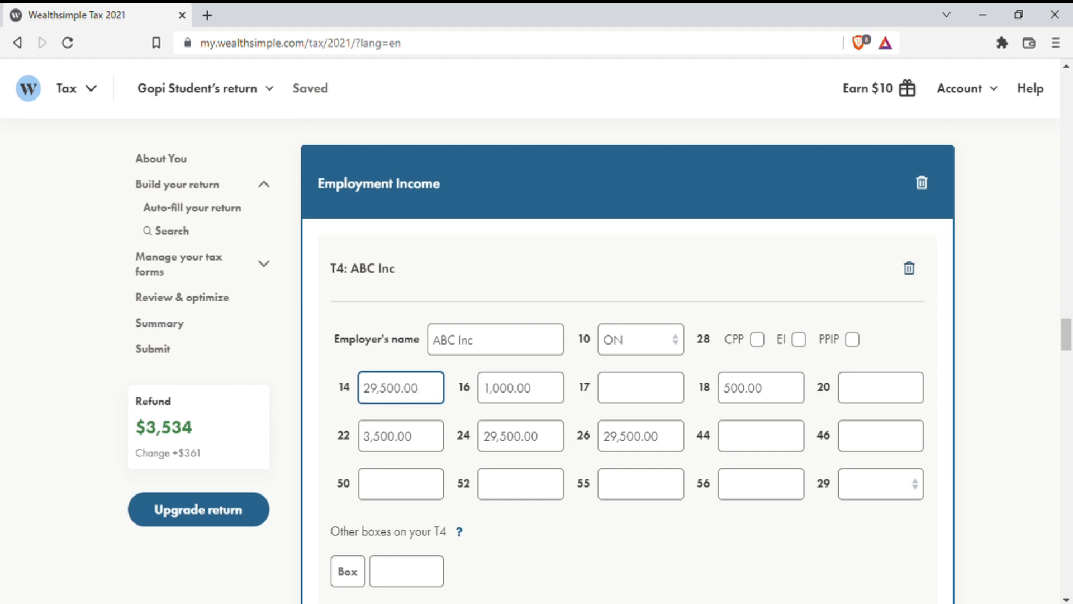
# Add box 60 to the other boxes on the ABC Inc T4 slip.
pyautogui.click(357, 584)
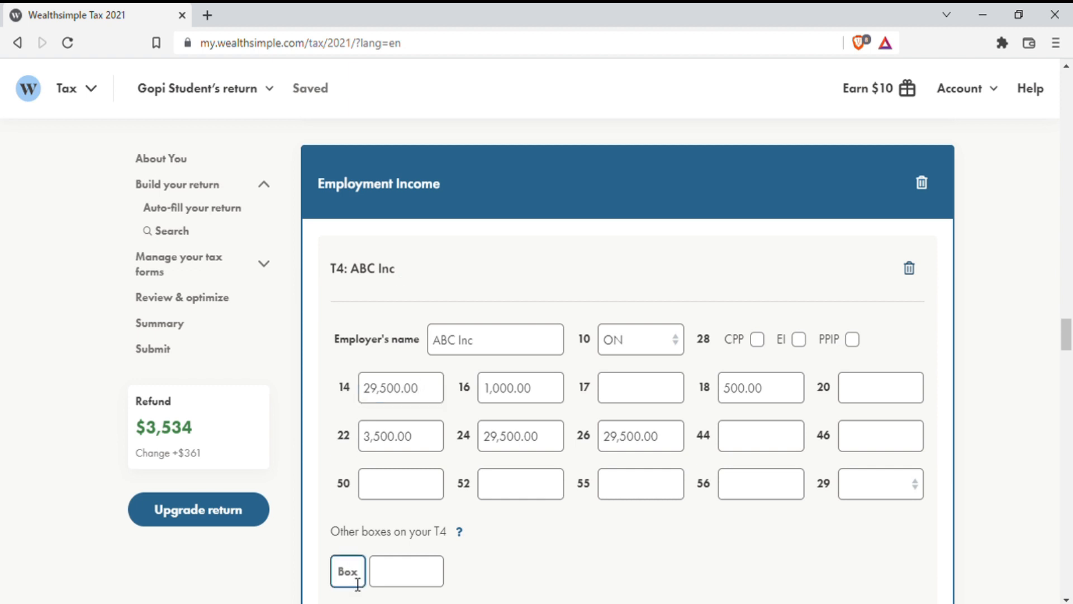
pyautogui.write('60')
pyautogui.click(402, 578)
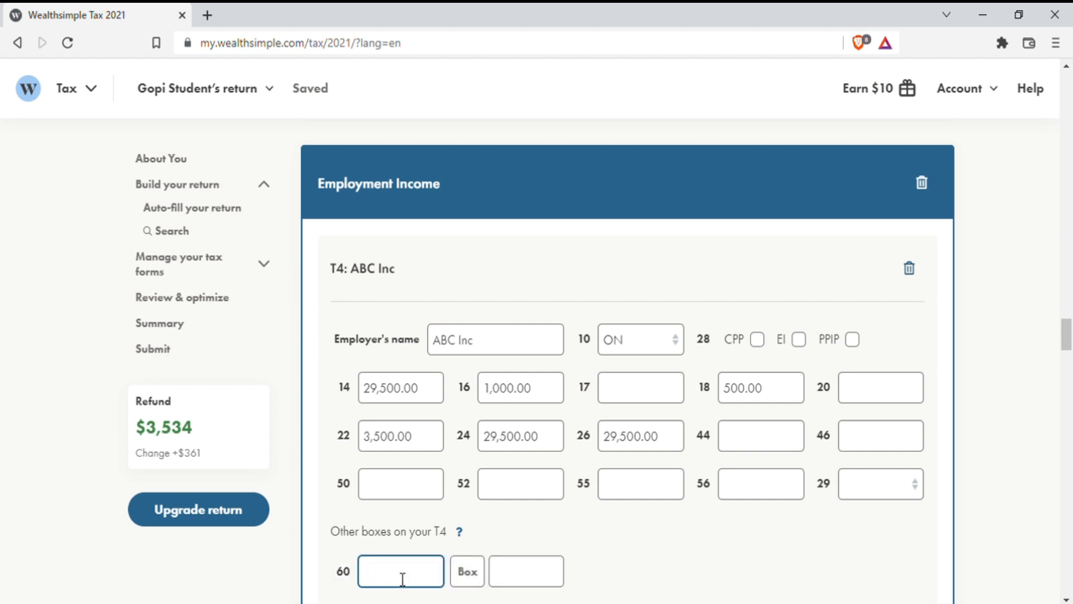
pyautogui.write('1000')
# Add another blank T4 slip under Employment Income and delete it again.
pyautogui.moveTo(1068, 334); pyautogui.dragTo(1068, 341)
pyautogui.moveTo(1068, 342); pyautogui.dragTo(1068, 344)
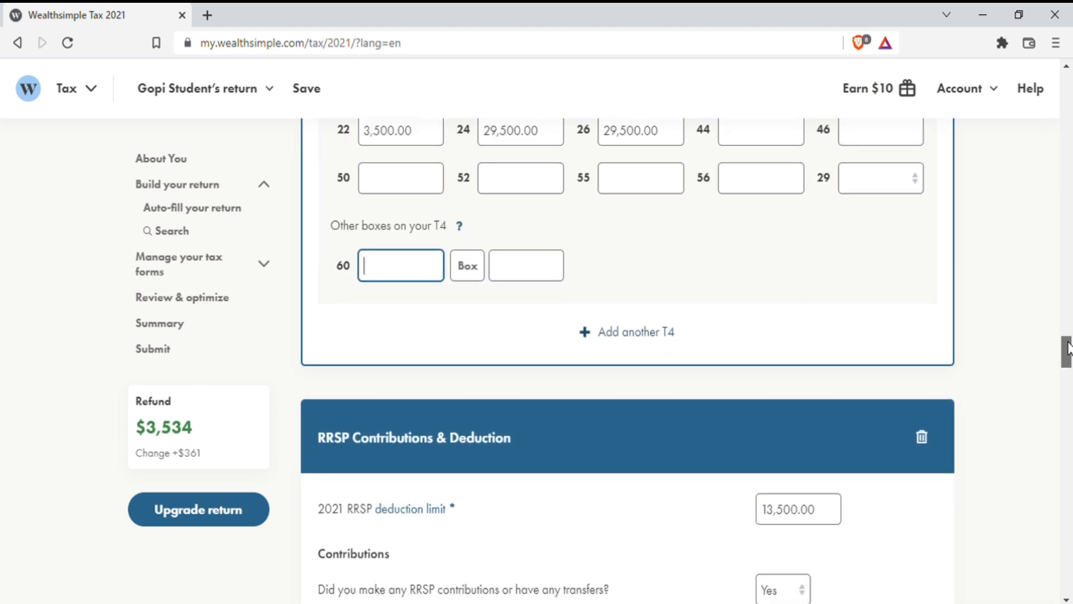
pyautogui.click(616, 336)
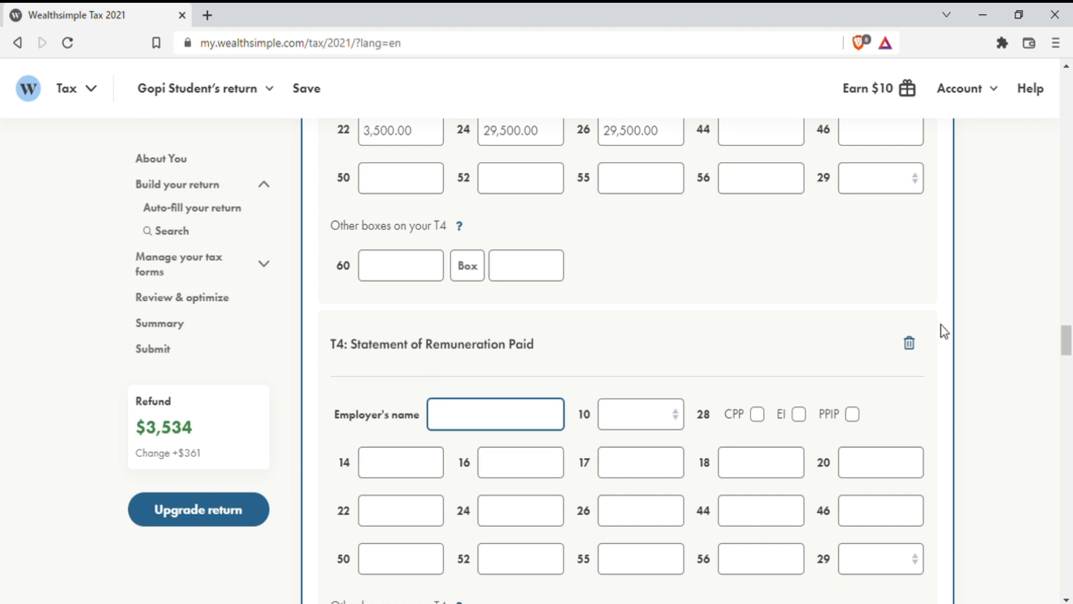
pyautogui.click(915, 349)
pyautogui.click(539, 290)
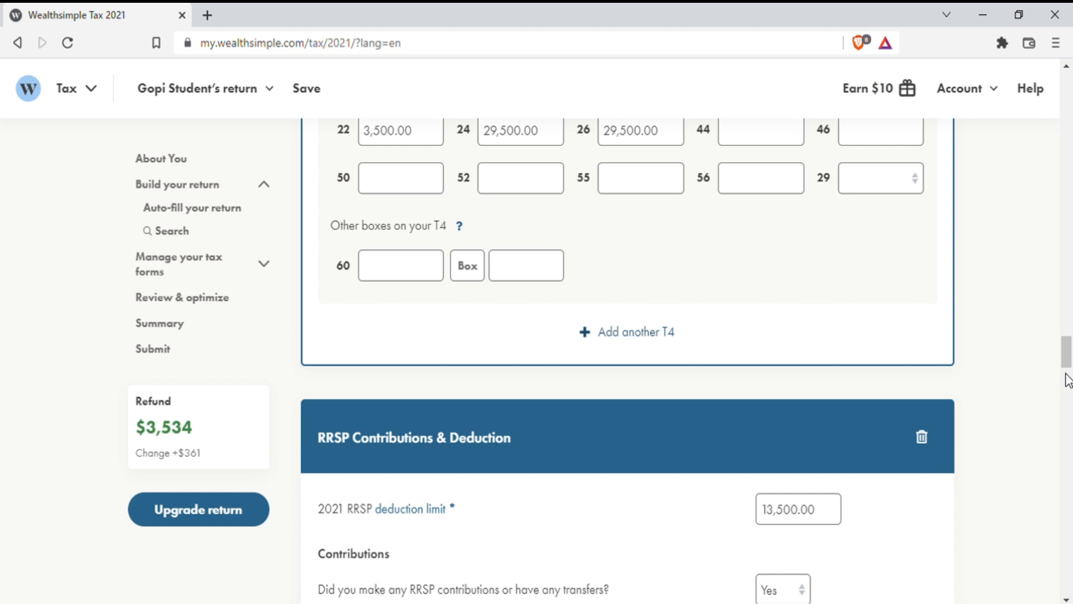
# Search the tax forms for t4a and add the Pension, Retirement, Annuity, and Other Income — T4A form to the return.
pyautogui.moveTo(1066, 355); pyautogui.dragTo(1067, 308)
pyautogui.click(629, 362)
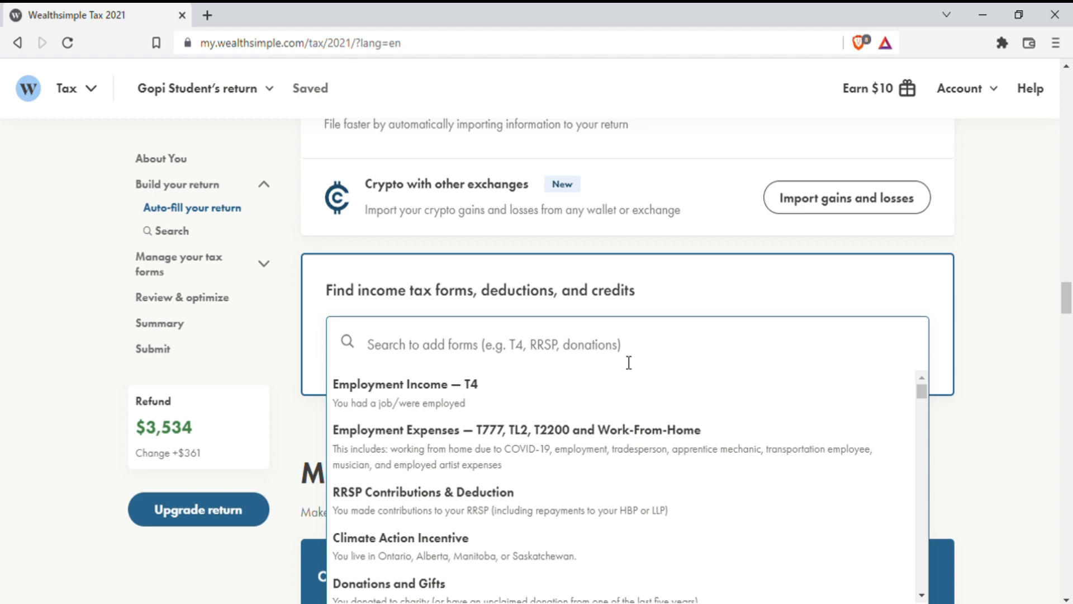
pyautogui.write('t4a')
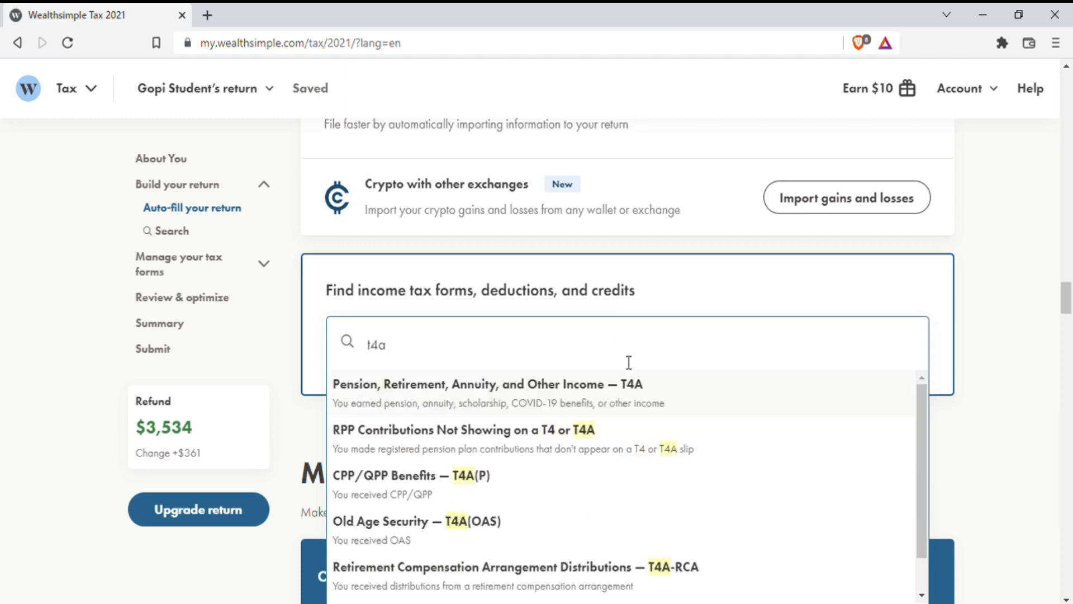
pyautogui.click(622, 395)
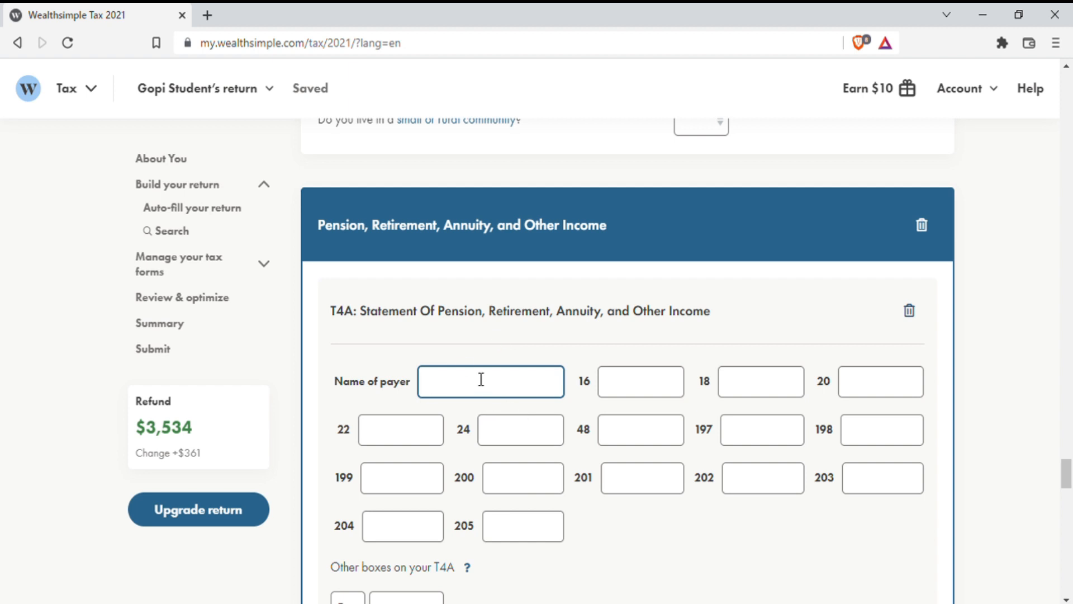
# Delete the Pension, Retirement, Annuity, and Other Income section from the return.
pyautogui.click(923, 229)
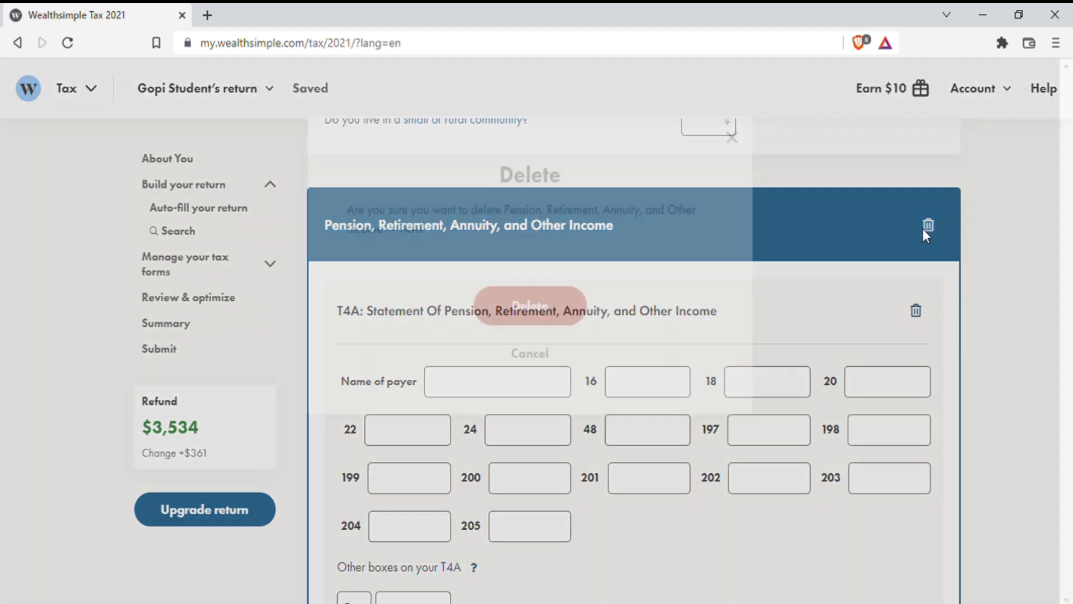
pyautogui.click(540, 322)
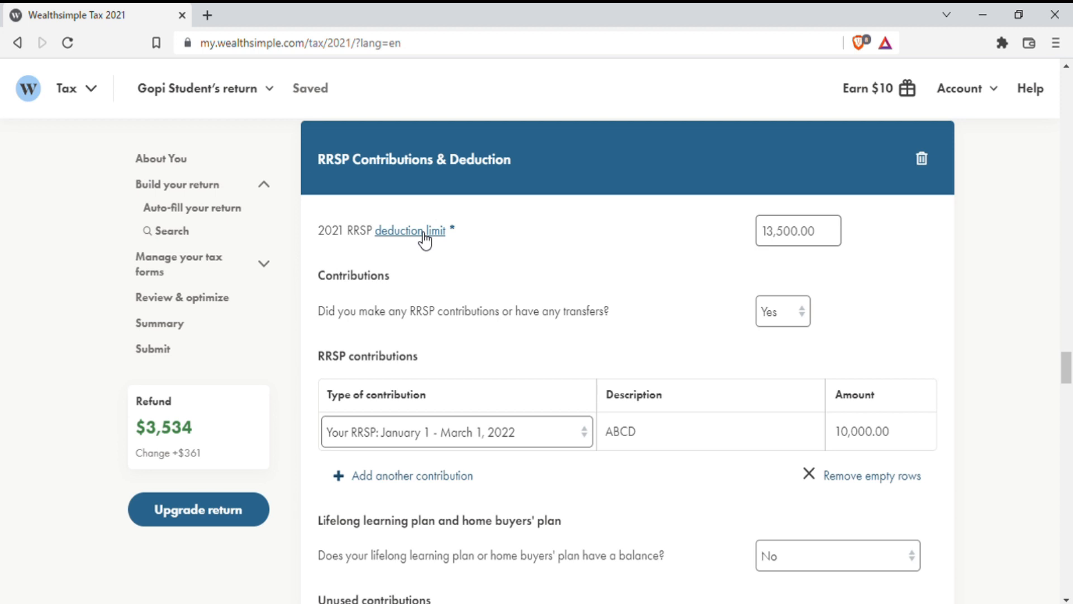
# Examine the 2021 RRSP deduction limit, the contribution type and the RRSP deduction note in the RRSP Contributions & Deduction section.
pyautogui.click(719, 282)
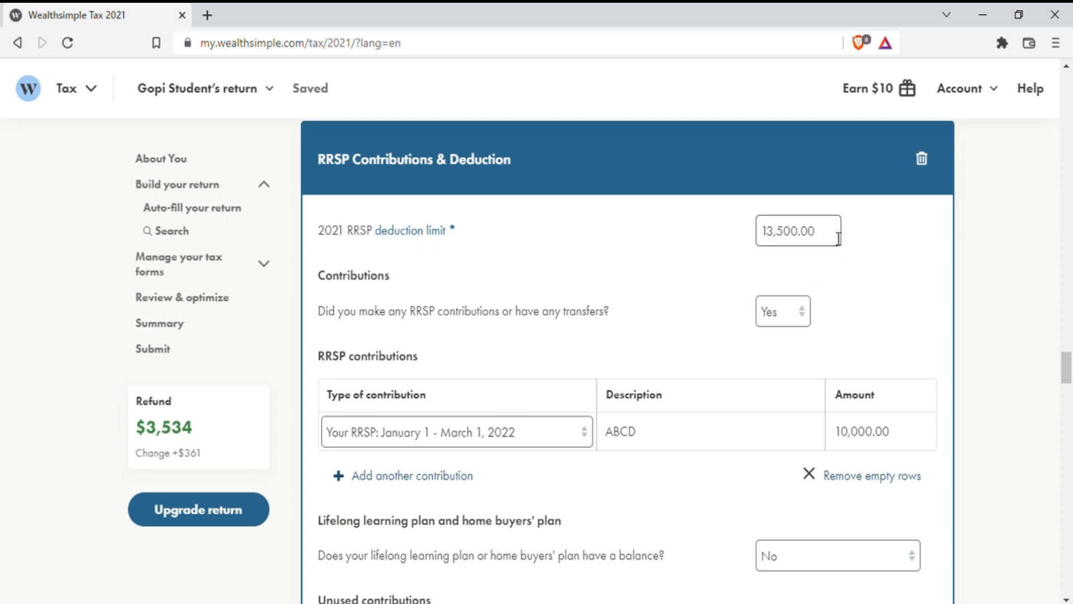
pyautogui.moveTo(838, 239); pyautogui.dragTo(752, 239)
pyautogui.click(693, 248)
pyautogui.click(480, 432)
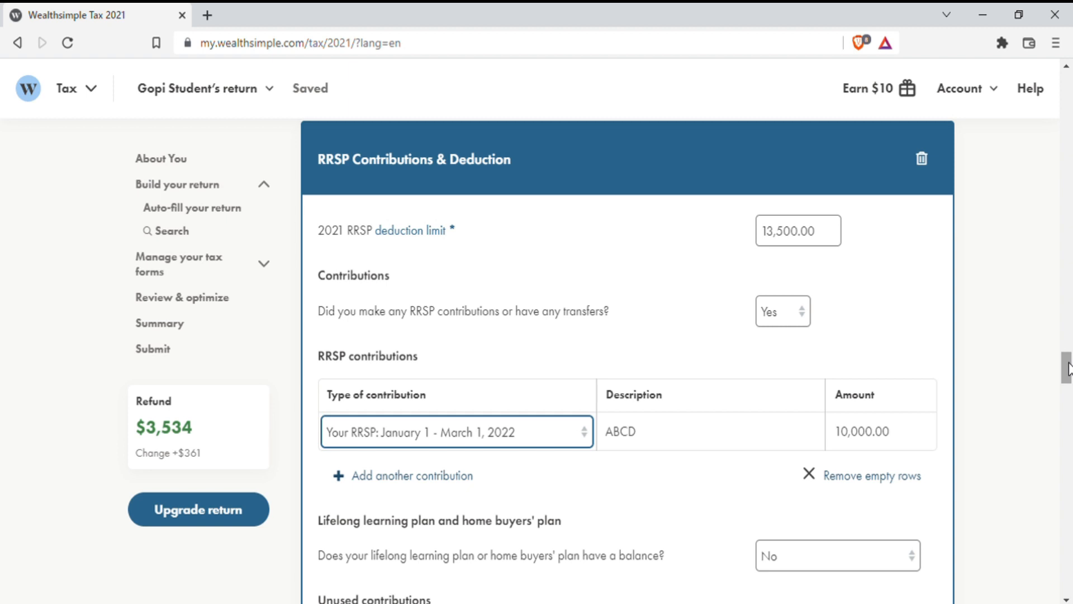
pyautogui.scroll(-6, 357, 212)
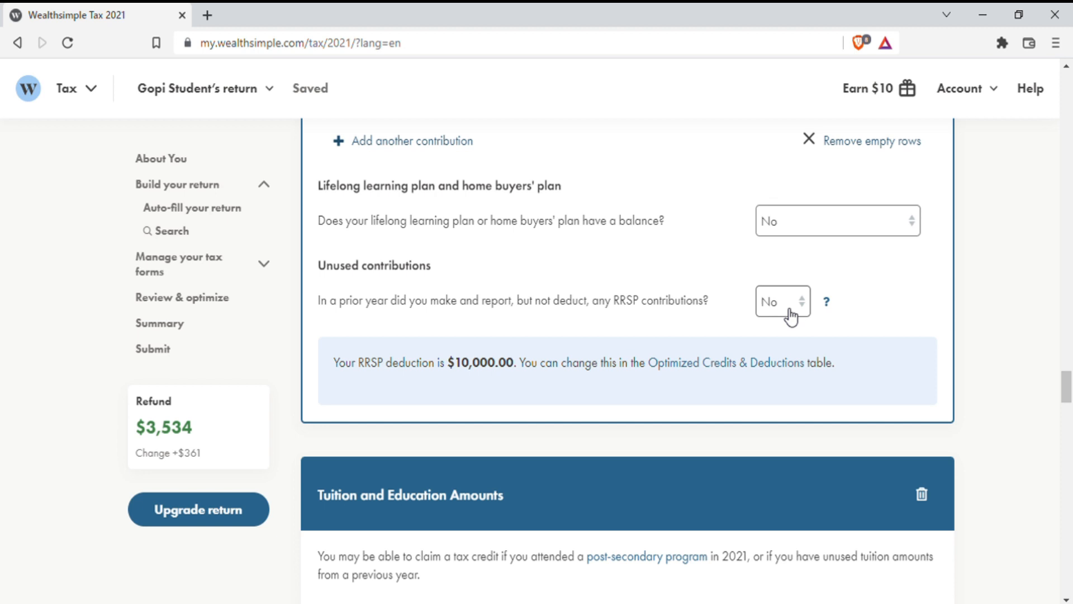
pyautogui.moveTo(335, 370); pyautogui.dragTo(850, 357)
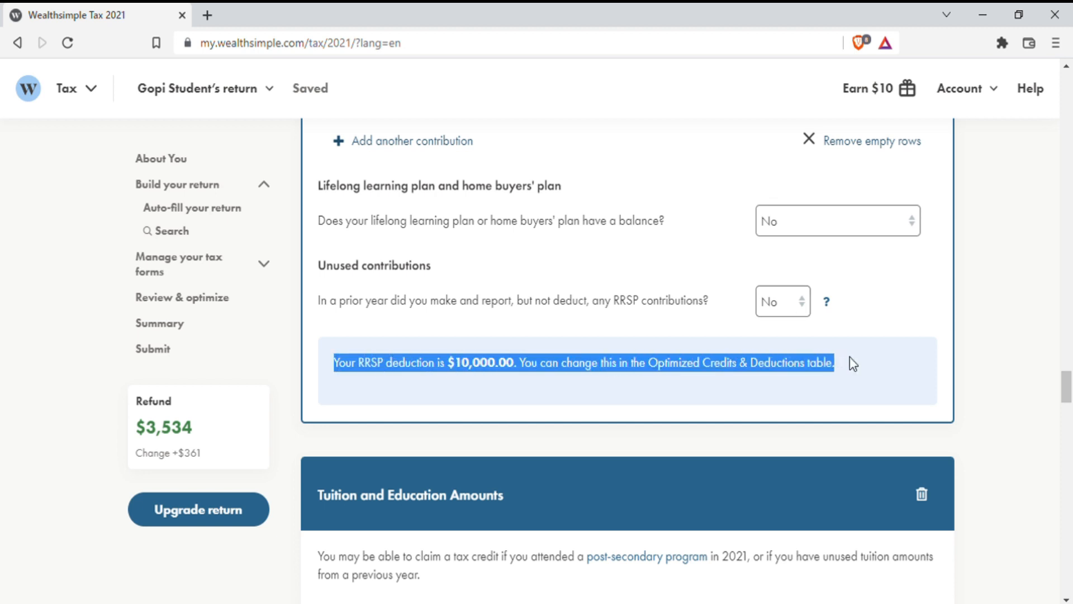
pyautogui.click(408, 406)
pyautogui.moveTo(335, 366); pyautogui.dragTo(853, 387)
pyautogui.click(807, 396)
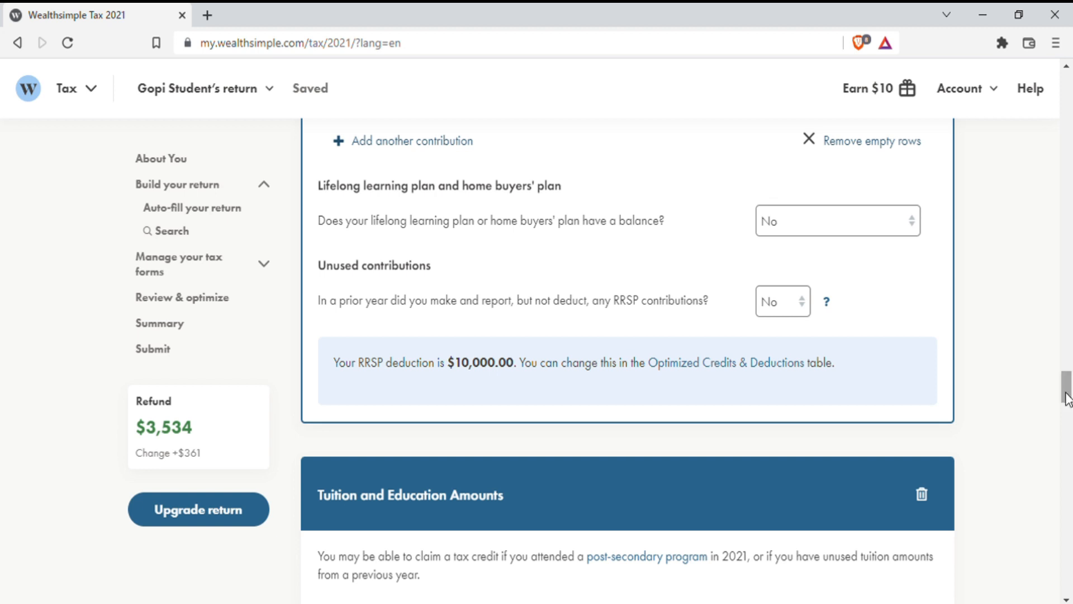
# Review the T2202 slip under Tuition and Education Amounts, including the tuition fees help, part-time months and tuition transfer table.
pyautogui.moveTo(1068, 398); pyautogui.dragTo(1068, 419)
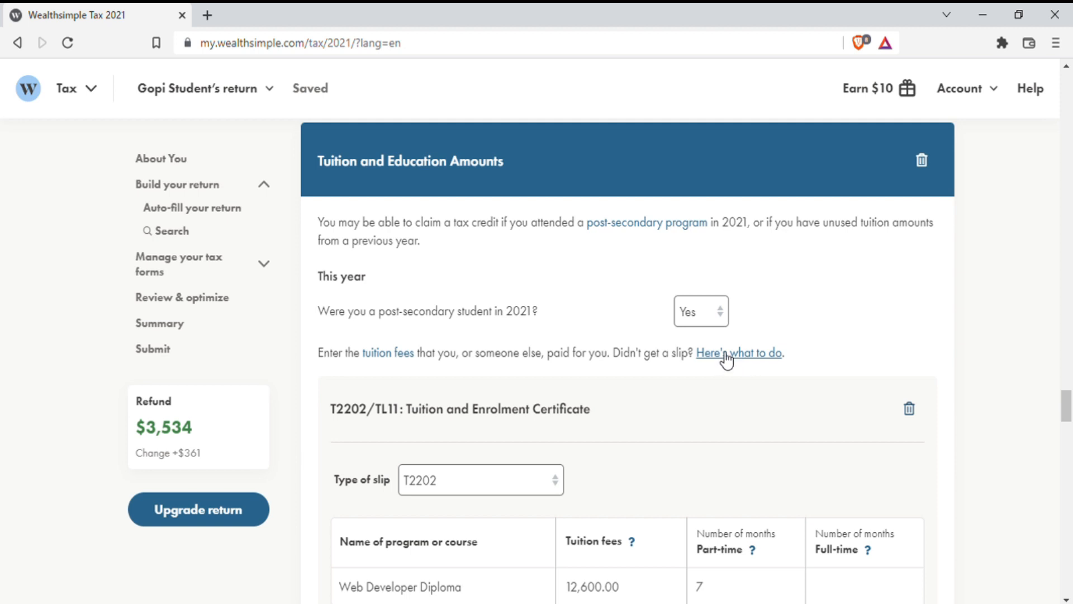
pyautogui.moveTo(1067, 408); pyautogui.dragTo(1068, 424)
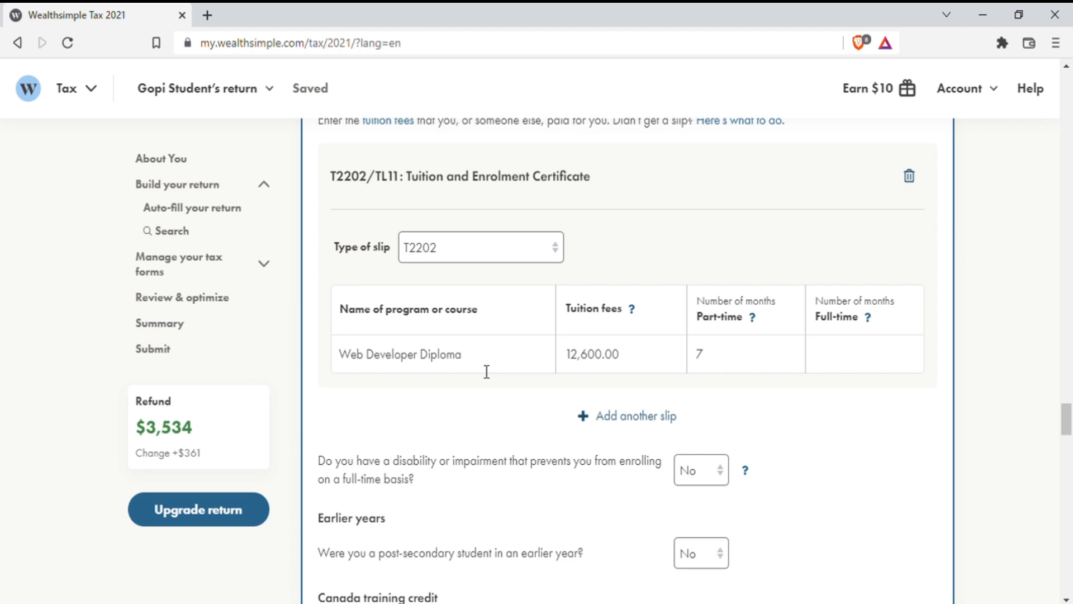
pyautogui.click(635, 312)
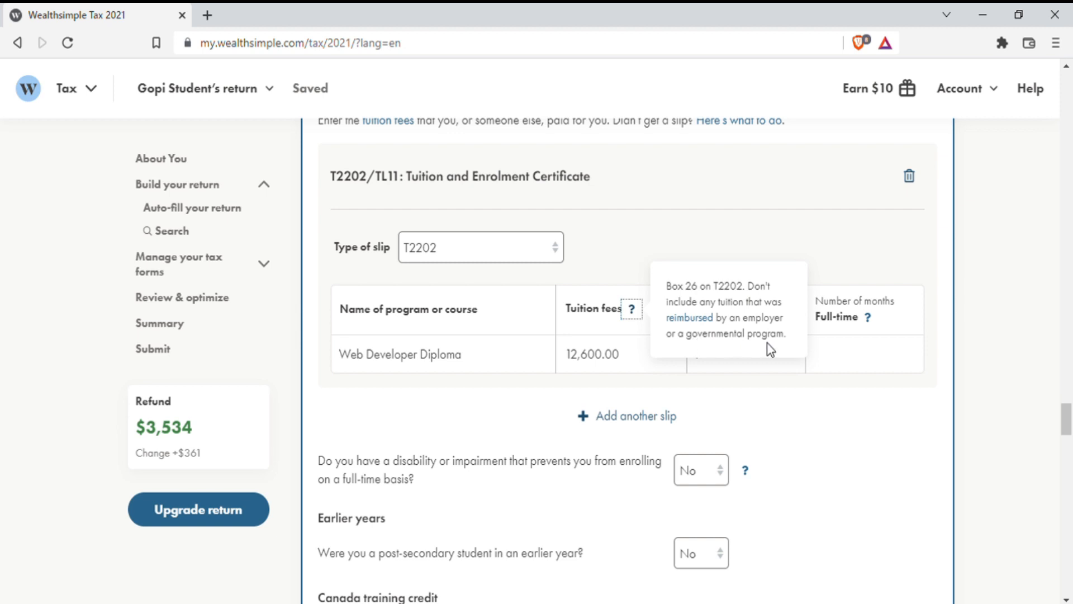
pyautogui.click(761, 227)
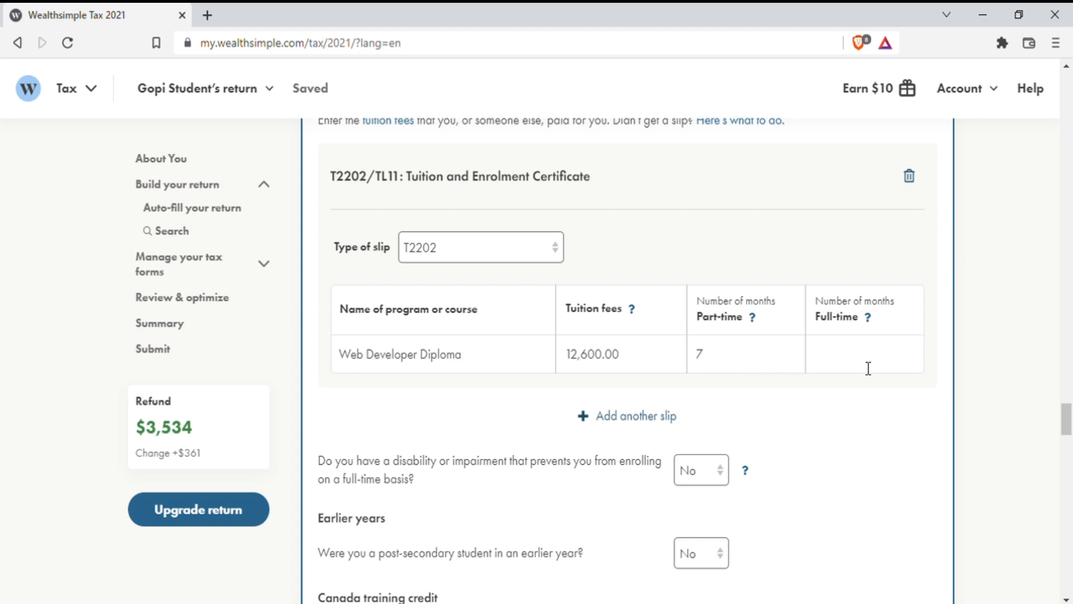
pyautogui.click(721, 371)
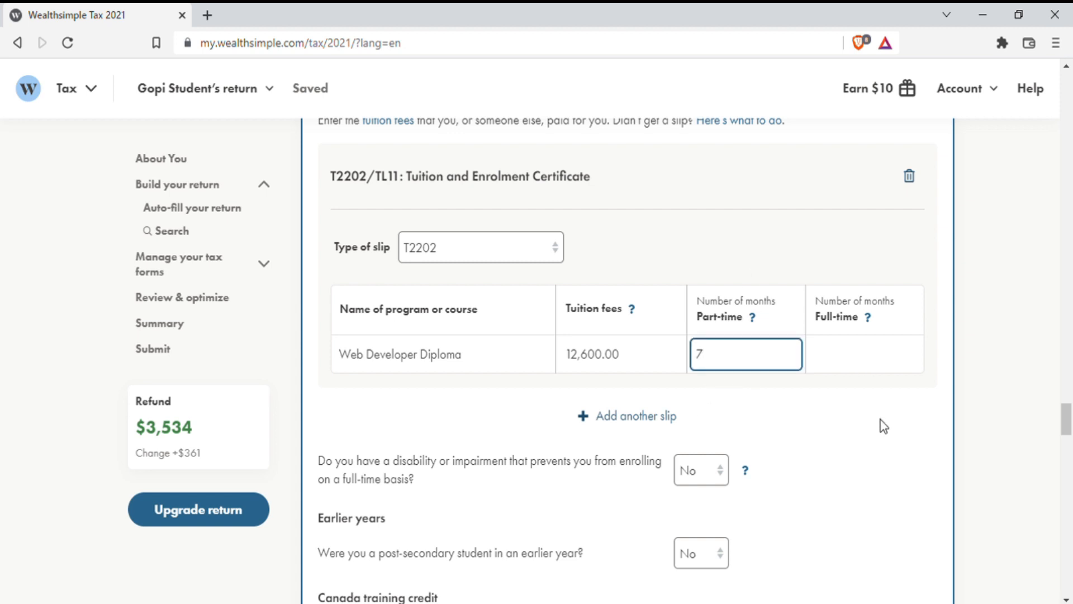
pyautogui.moveTo(1069, 420); pyautogui.dragTo(1066, 434)
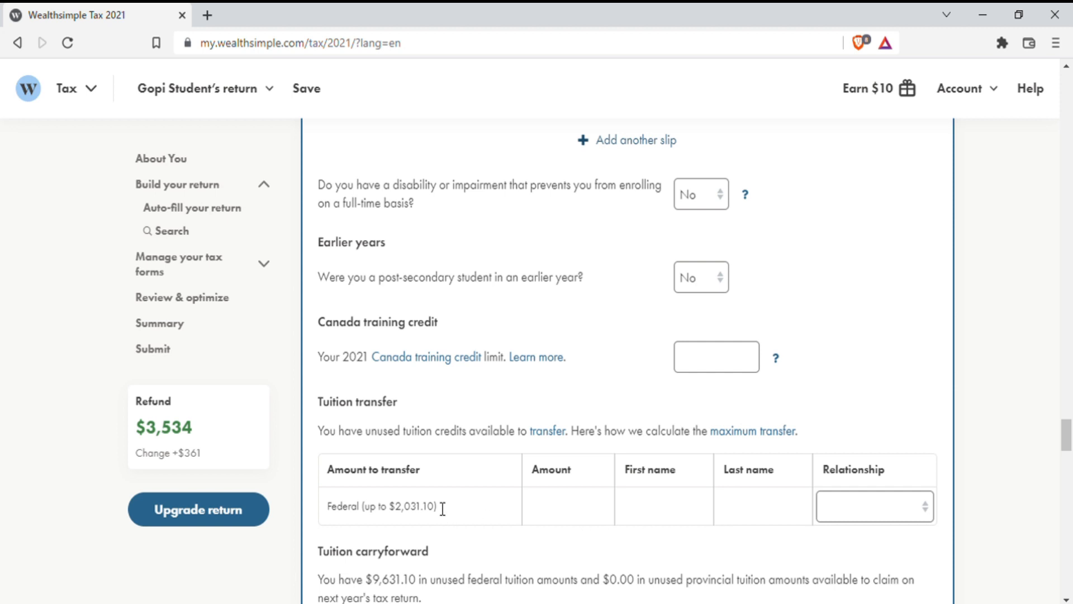
# Answer No to living in a small or rural community in the Climate Action Incentive section.
pyautogui.scroll(-8, 511, 442)
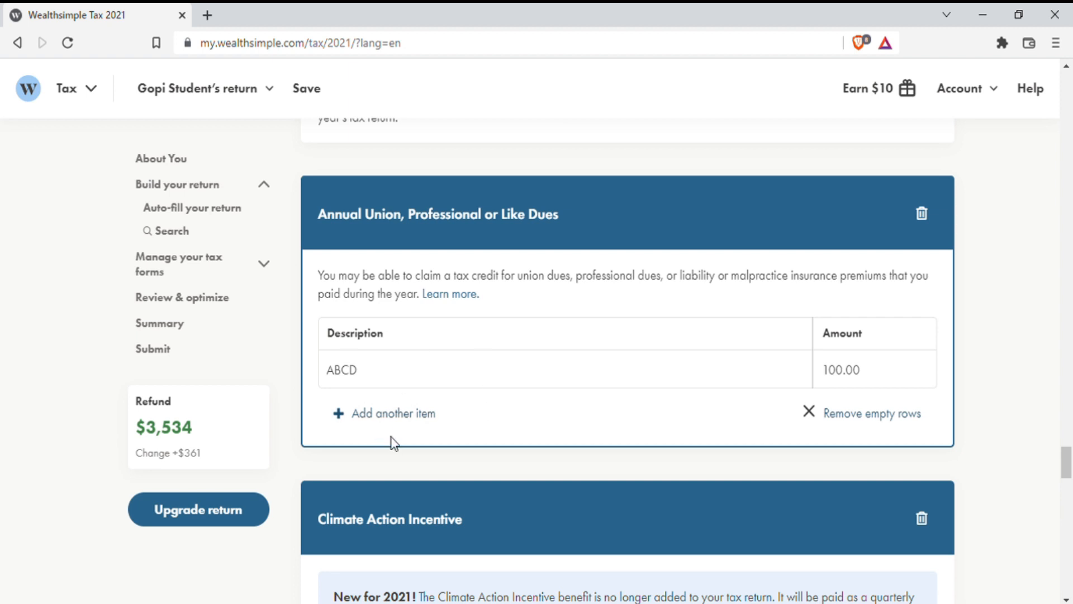
pyautogui.moveTo(1068, 474); pyautogui.dragTo(1069, 494)
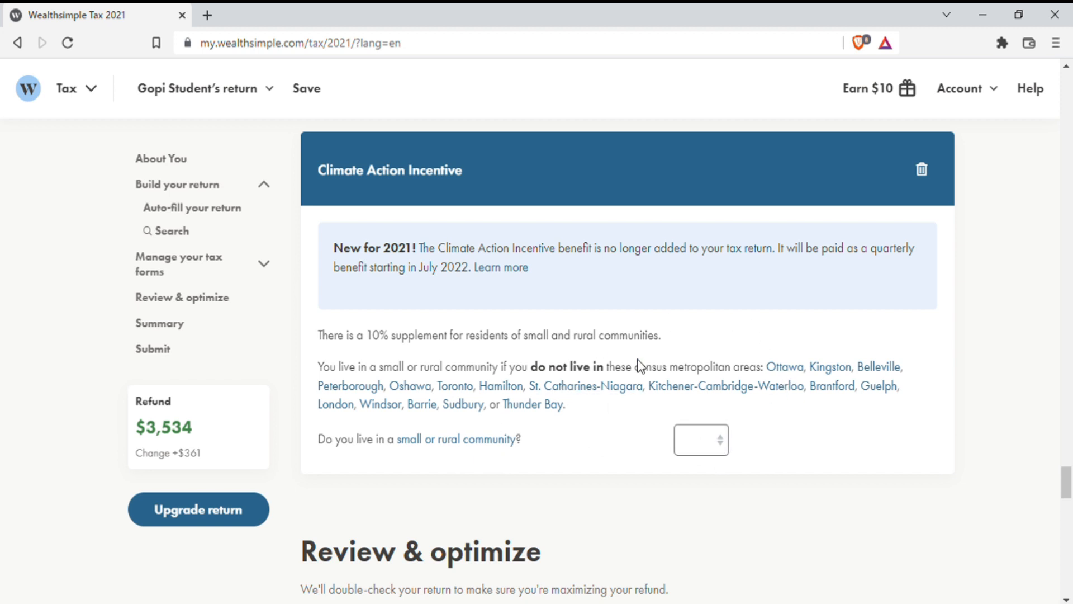
pyautogui.click(723, 447)
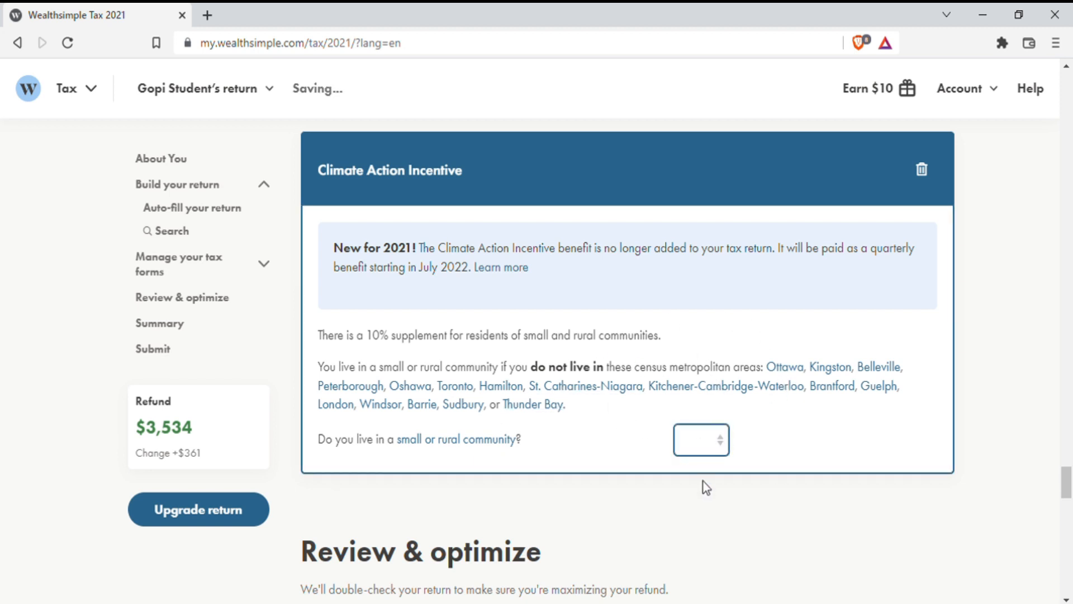
pyautogui.click(699, 499)
pyautogui.click(998, 453)
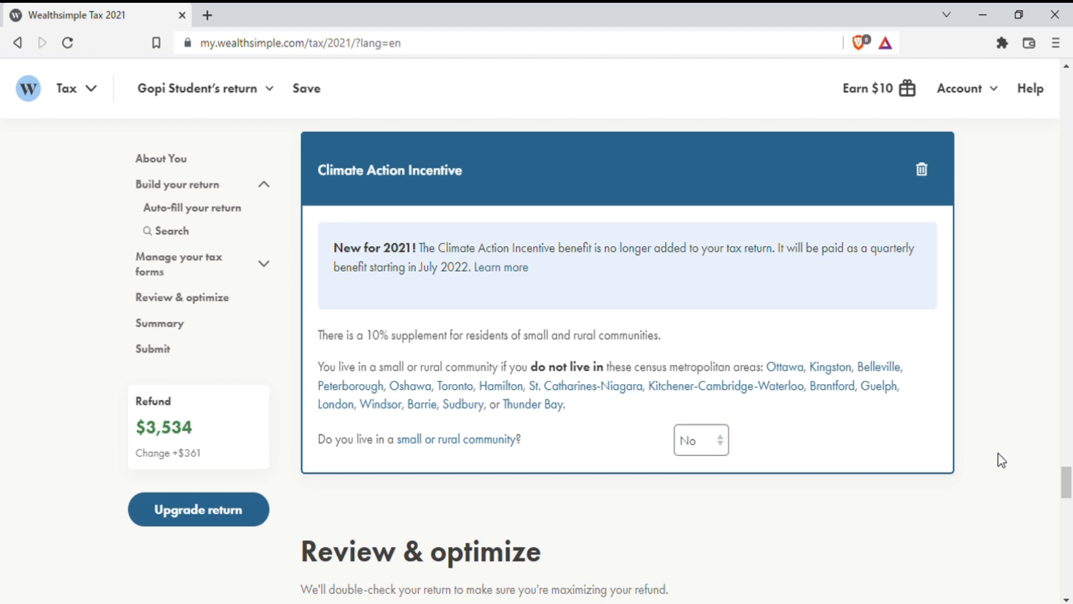
# Run the Review & Optimize check on the return and read through its warnings and suggestions.
pyautogui.moveTo(1068, 484); pyautogui.dragTo(1069, 500)
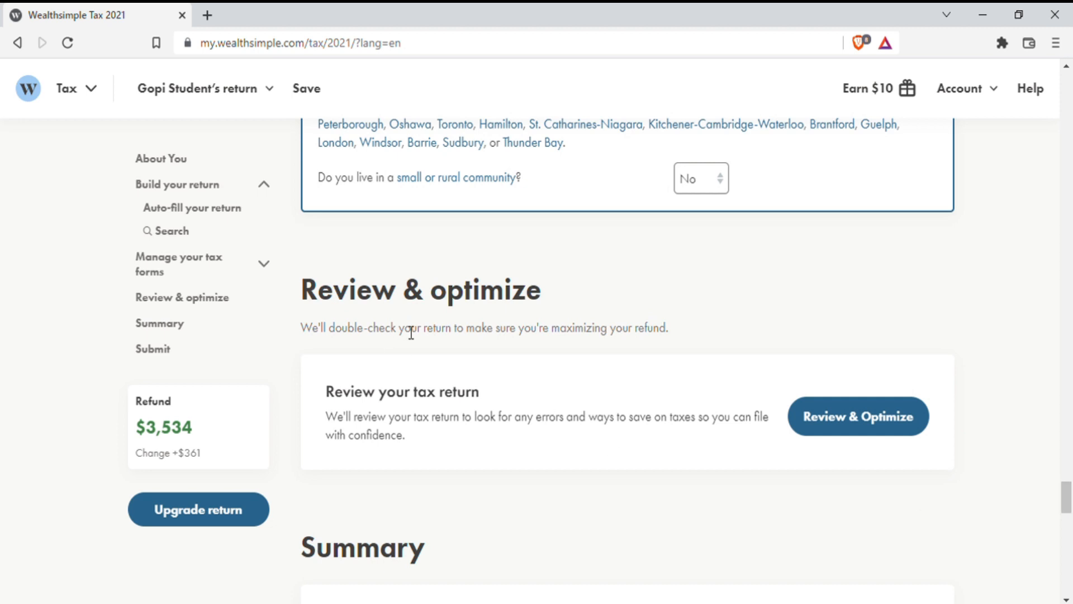
pyautogui.click(865, 432)
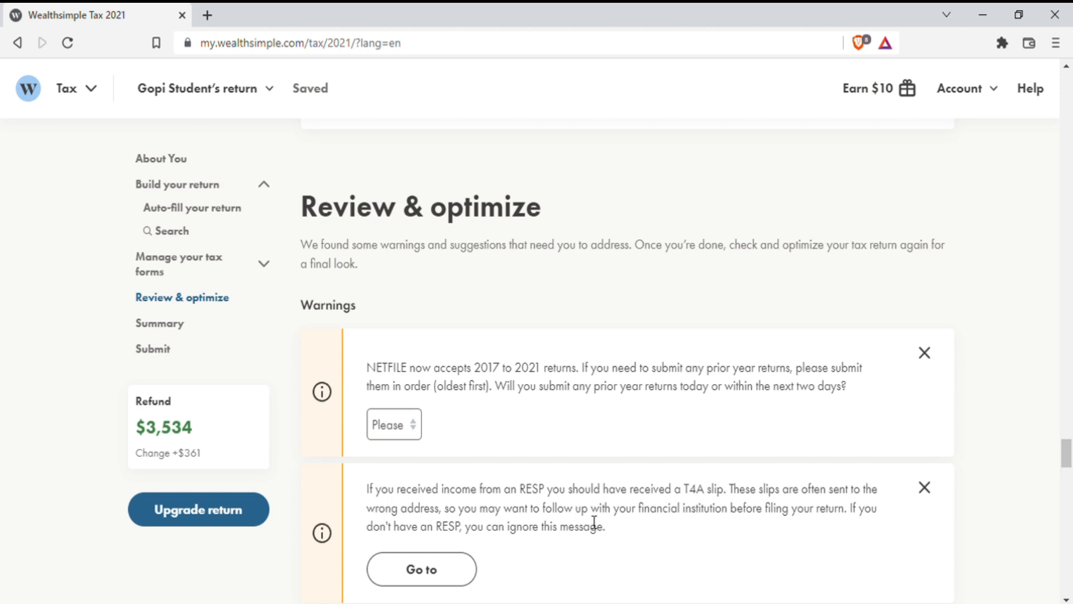
pyautogui.moveTo(1068, 456); pyautogui.dragTo(1068, 487)
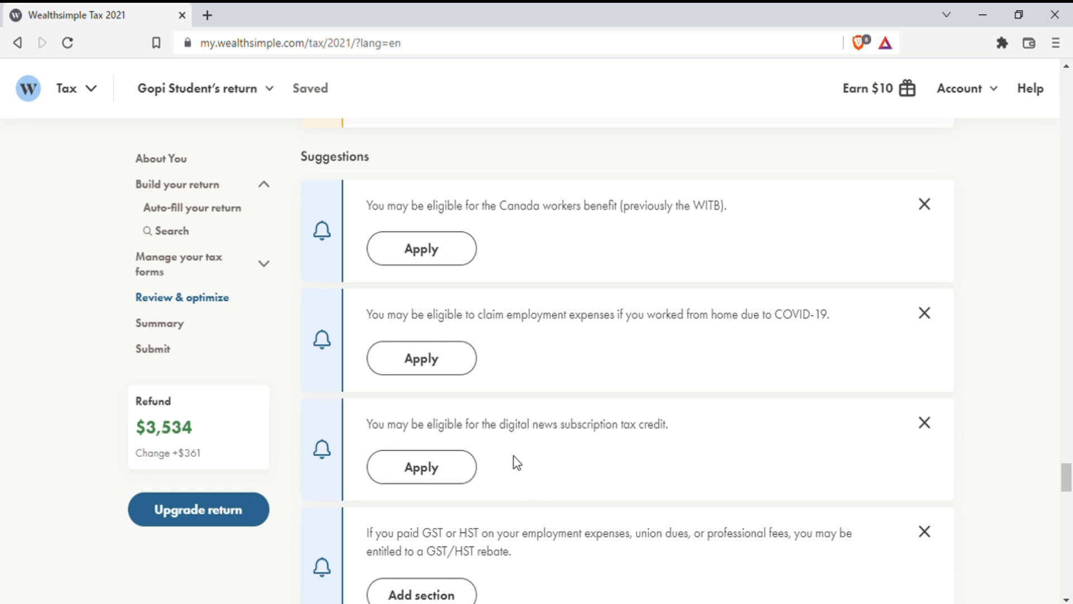
pyautogui.moveTo(1068, 478); pyautogui.dragTo(1068, 491)
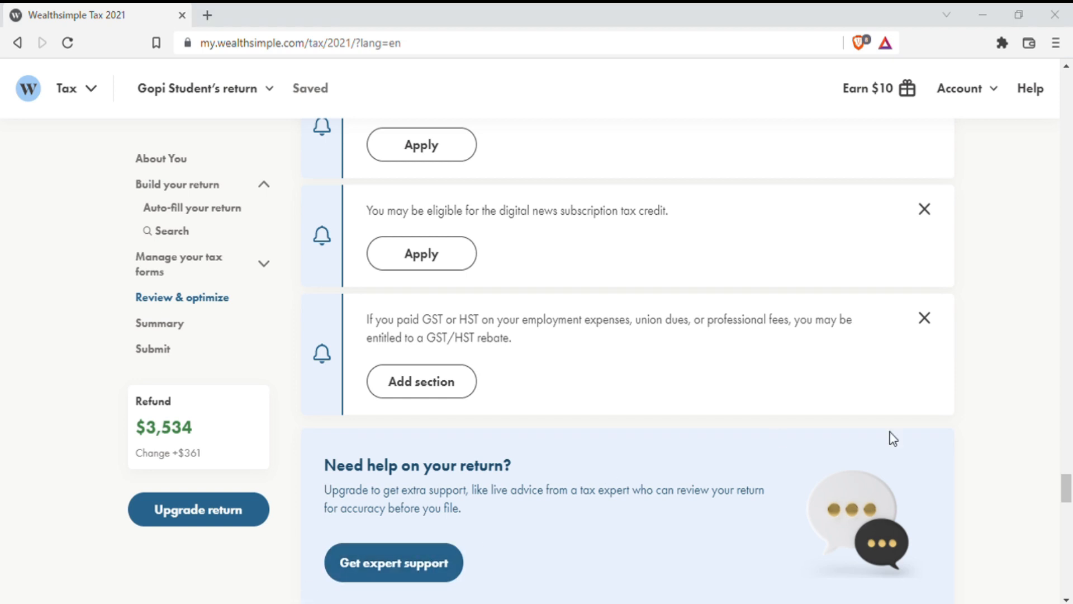
pyautogui.moveTo(1066, 488); pyautogui.dragTo(1067, 504)
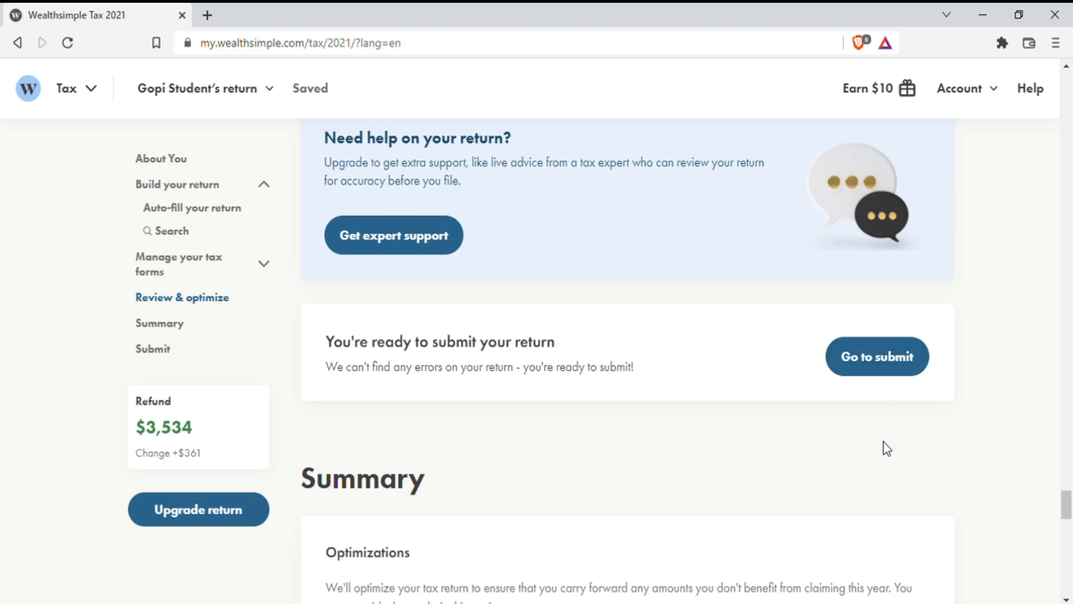
# Look through the return's Summary, covering the amounts breakdown and the list of documents.
pyautogui.scroll(-5, 333, 324)
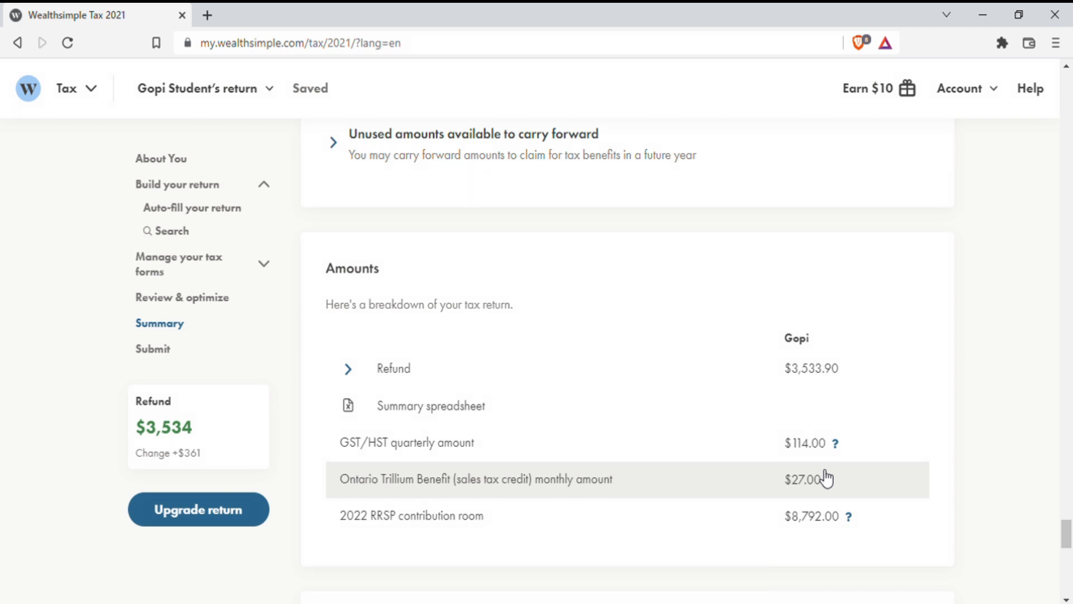
pyautogui.moveTo(1066, 535); pyautogui.dragTo(1068, 562)
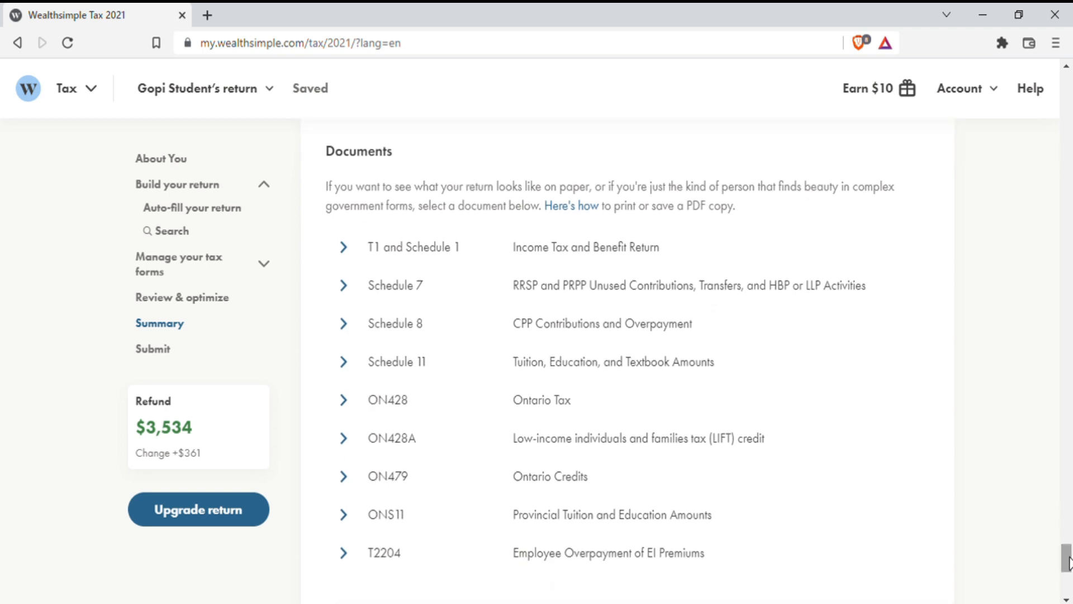
pyautogui.scroll(-6, 763, 555)
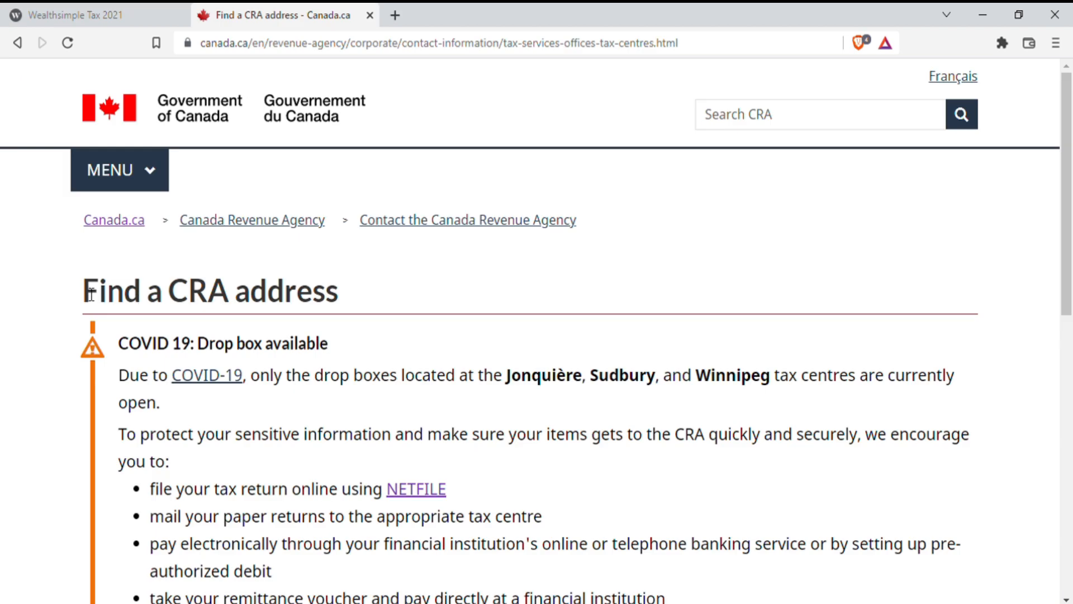
# On Canada.ca's Find a CRA address page, look up the mailing address for Personal income tax (T1) documents from Mississauga, Ontario.
pyautogui.moveTo(85, 292); pyautogui.dragTo(356, 294)
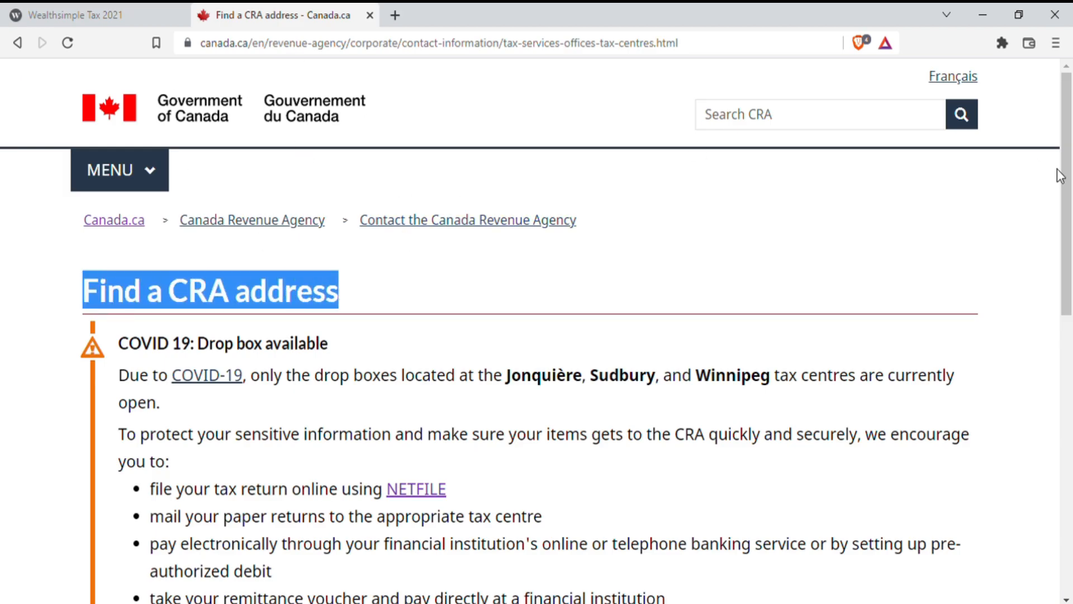
pyautogui.moveTo(1067, 178); pyautogui.dragTo(1071, 403)
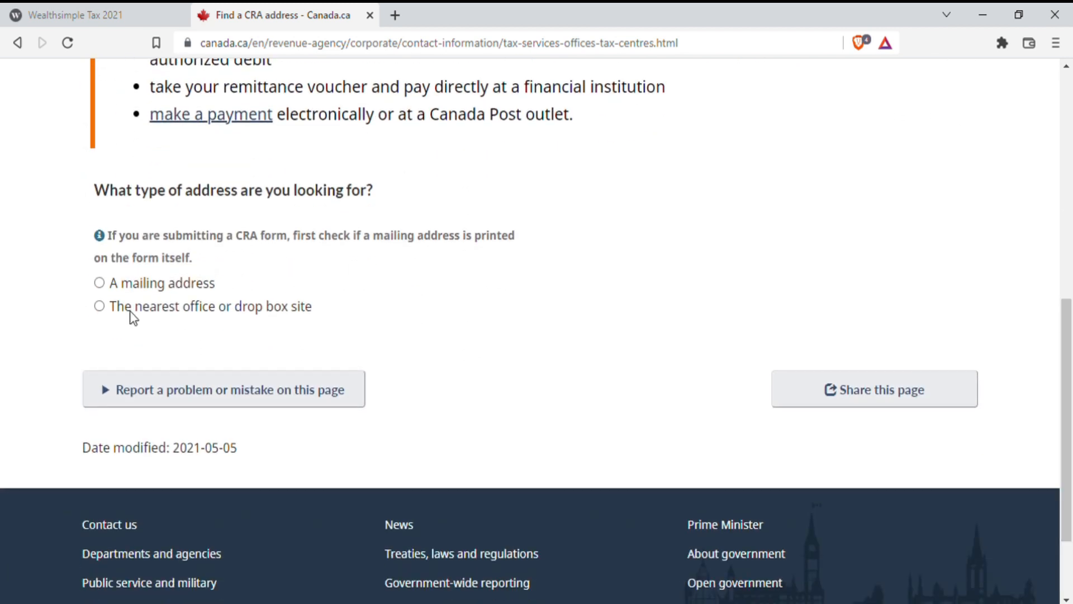
pyautogui.click(100, 284)
pyautogui.click(194, 385)
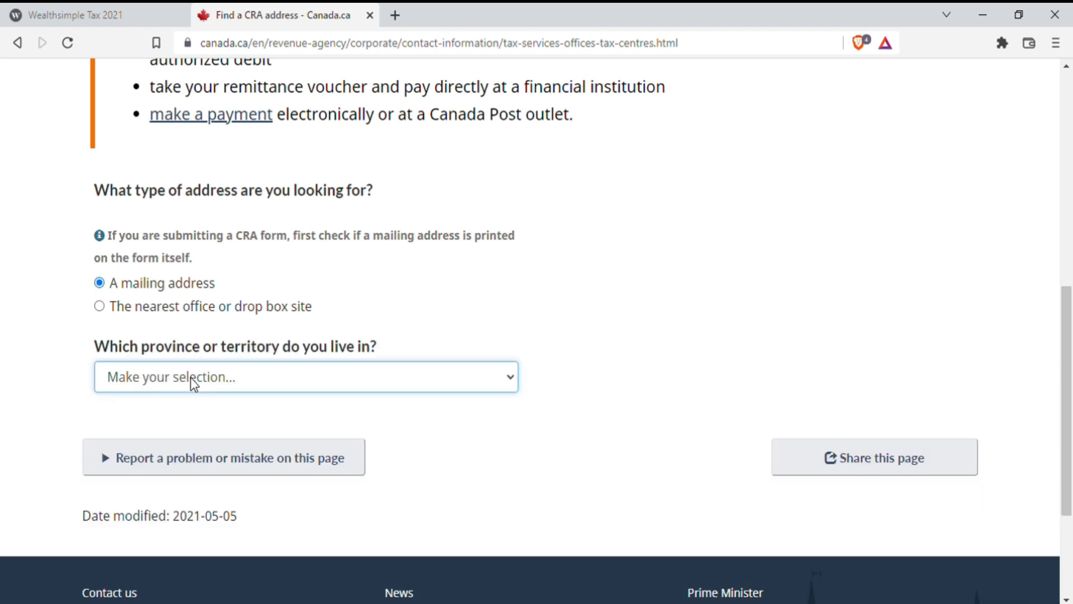
pyautogui.click(201, 285)
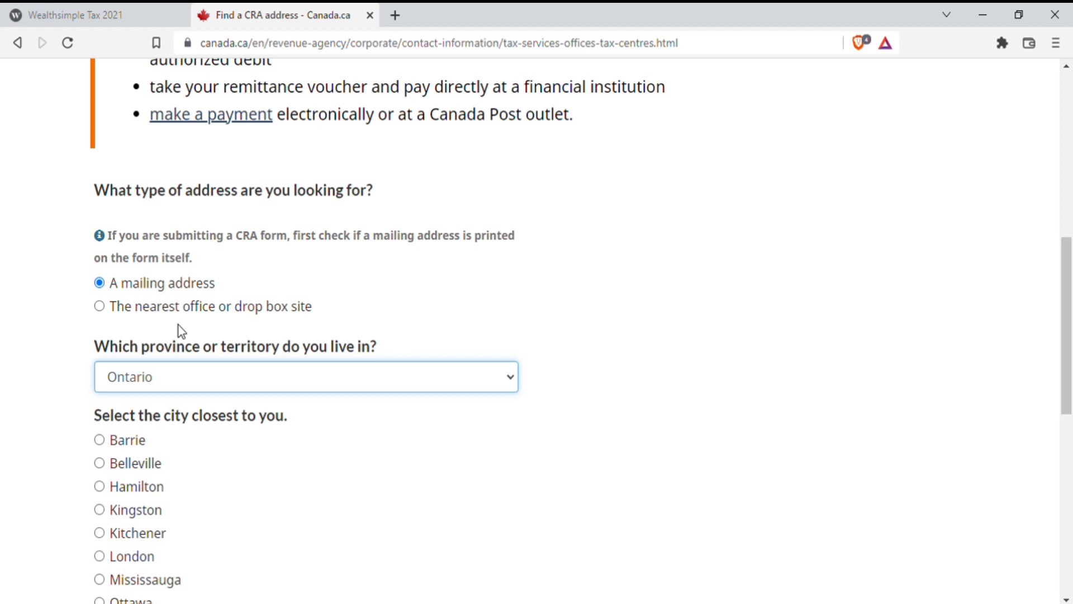
pyautogui.click(156, 584)
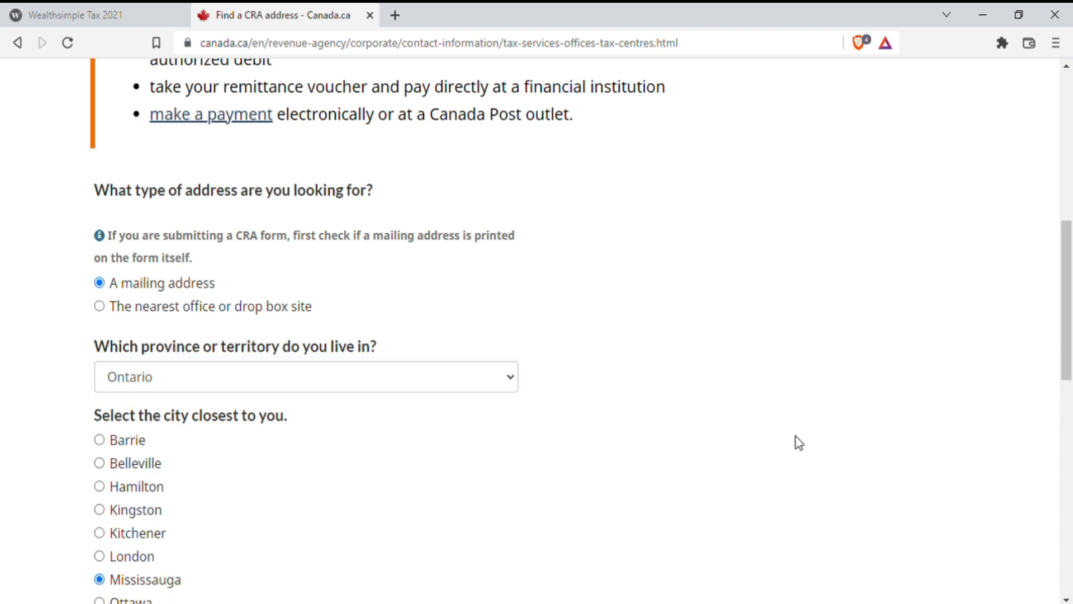
pyautogui.moveTo(1069, 371); pyautogui.dragTo(1070, 476)
pyautogui.click(99, 407)
pyautogui.moveTo(1068, 335); pyautogui.dragTo(1068, 403)
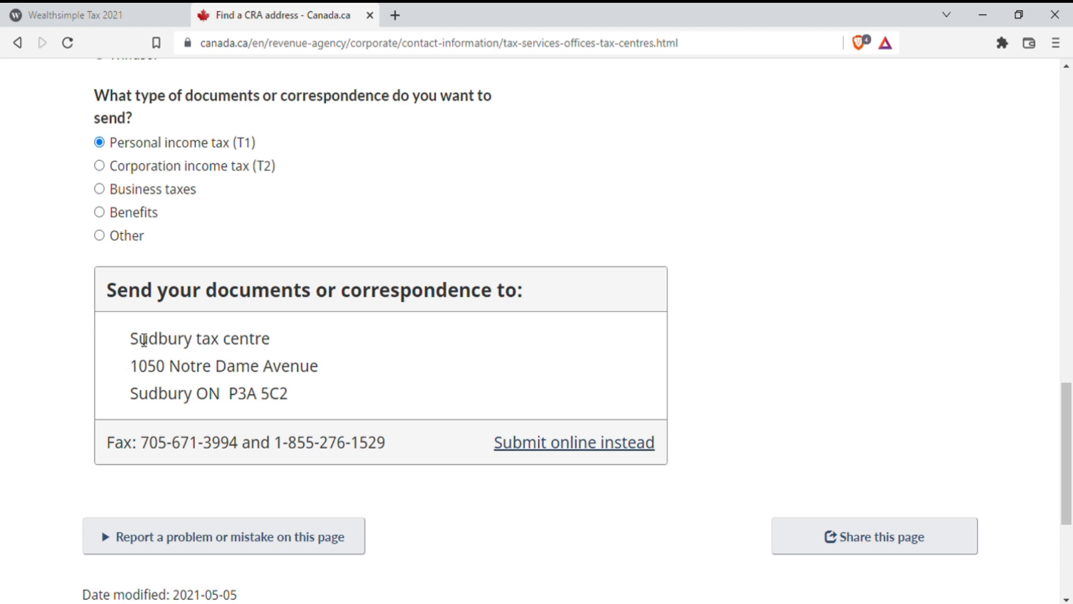
pyautogui.moveTo(135, 338); pyautogui.dragTo(356, 398)
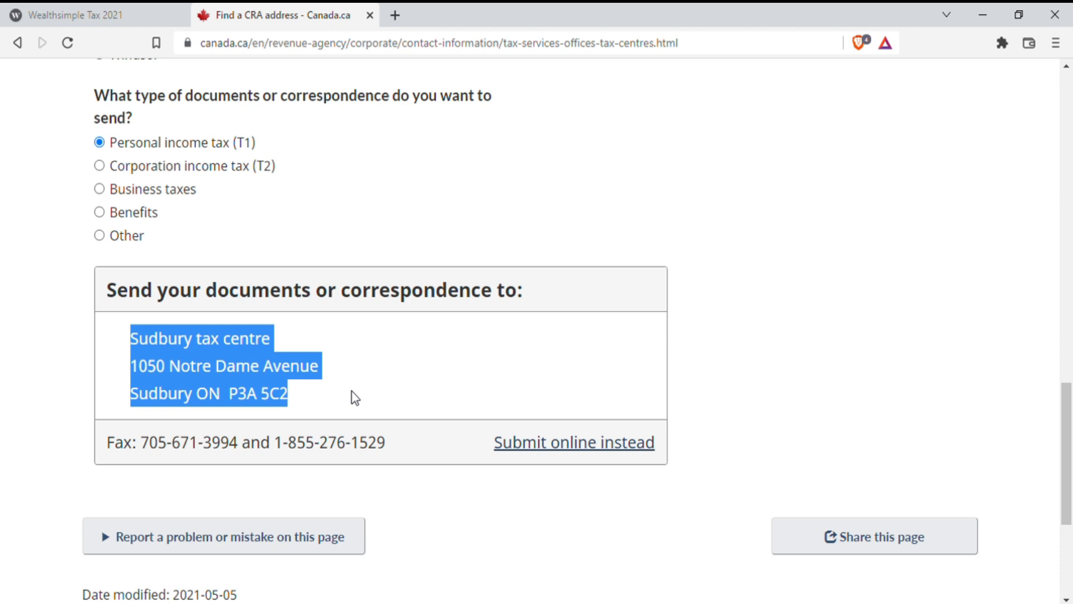
# Switch back to Wealthsimple Tax and set box 14 on the ABC Inc T4 slip to 35,500.00.
pyautogui.click(82, 11)
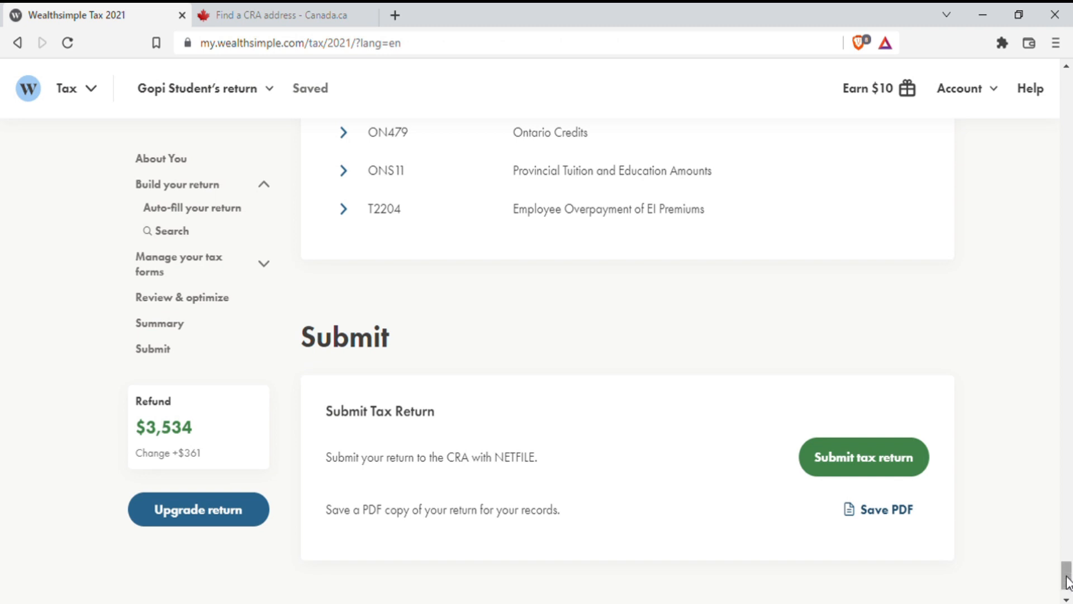
pyautogui.moveTo(1067, 575); pyautogui.dragTo(1066, 319)
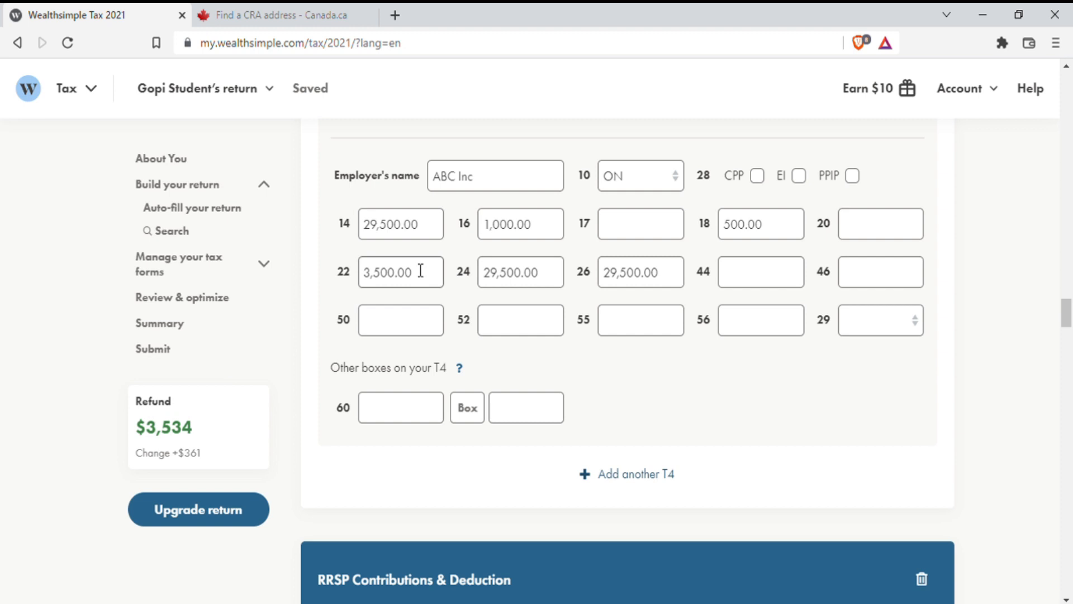
pyautogui.click(384, 232)
pyautogui.press('BackSpace')
pyautogui.press('BackSpace')
pyautogui.press('BackSpace')
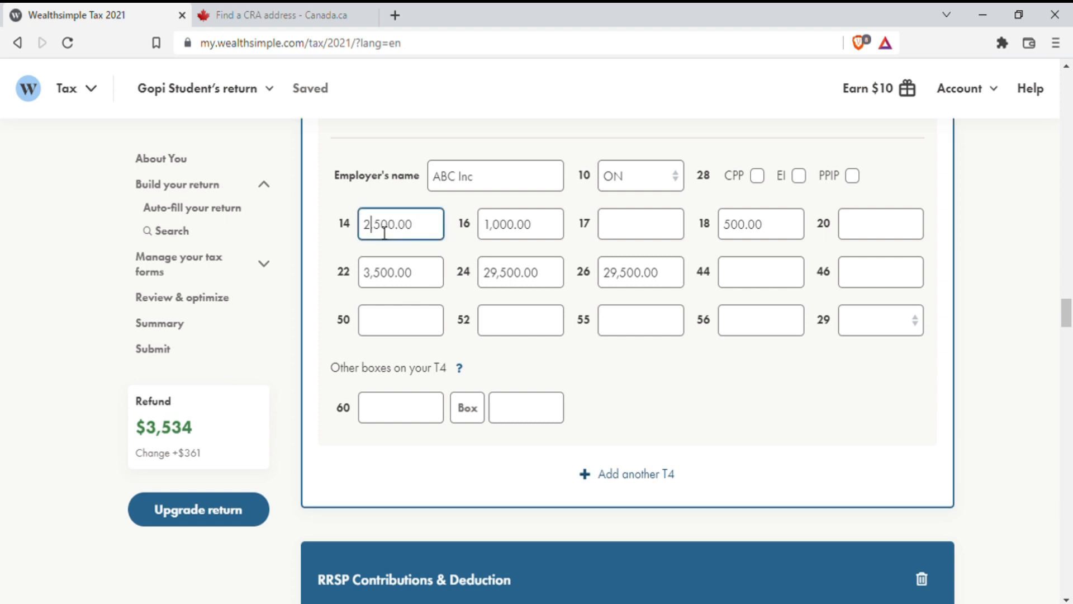
pyautogui.write('35')
pyautogui.click(1007, 411)
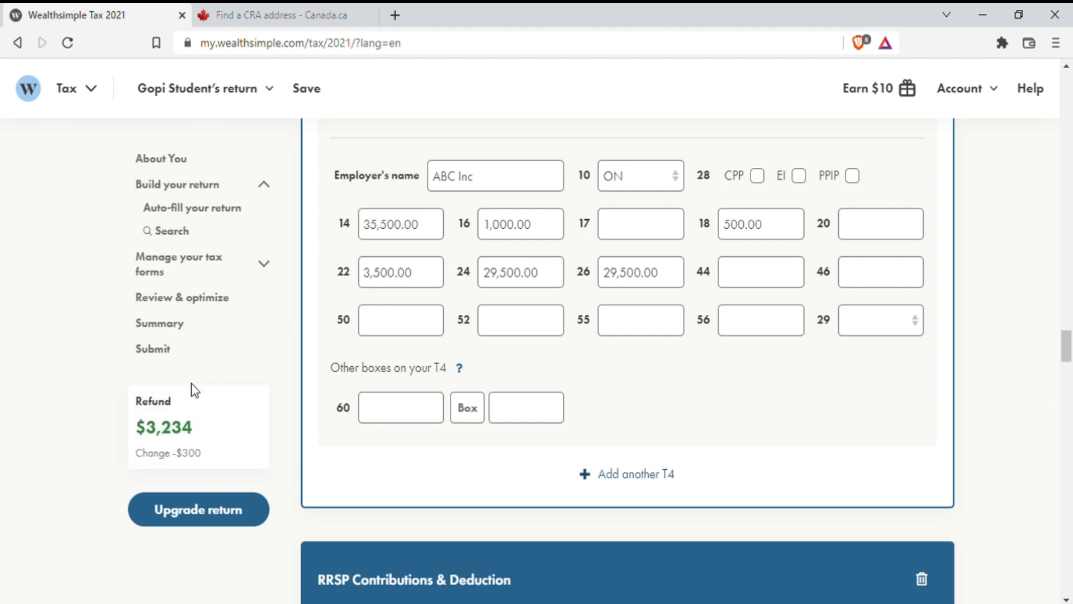